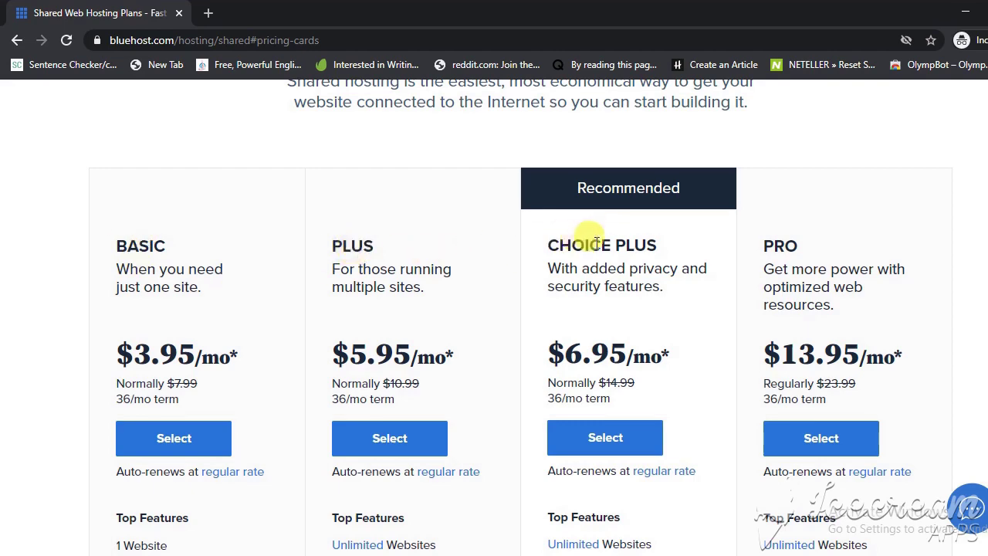
Compare the shared hosting plans' prices and features and select the Basic plan at $3.95/mo.
{"action": "scroll", "coordinate": [135, 321], "scroll_direction": "down", "scroll_amount": 2}
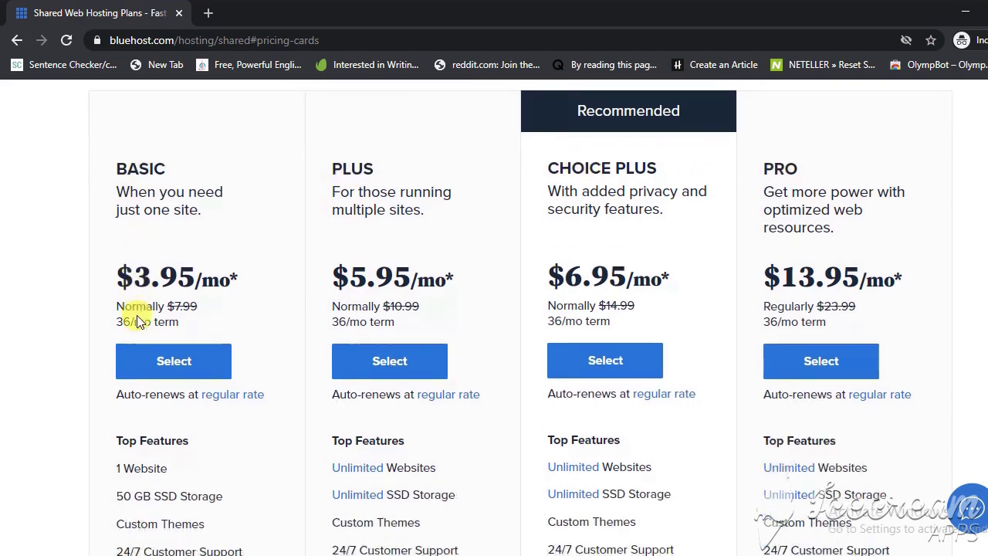
{"action": "scroll", "coordinate": [135, 319], "scroll_direction": "down", "scroll_amount": 2}
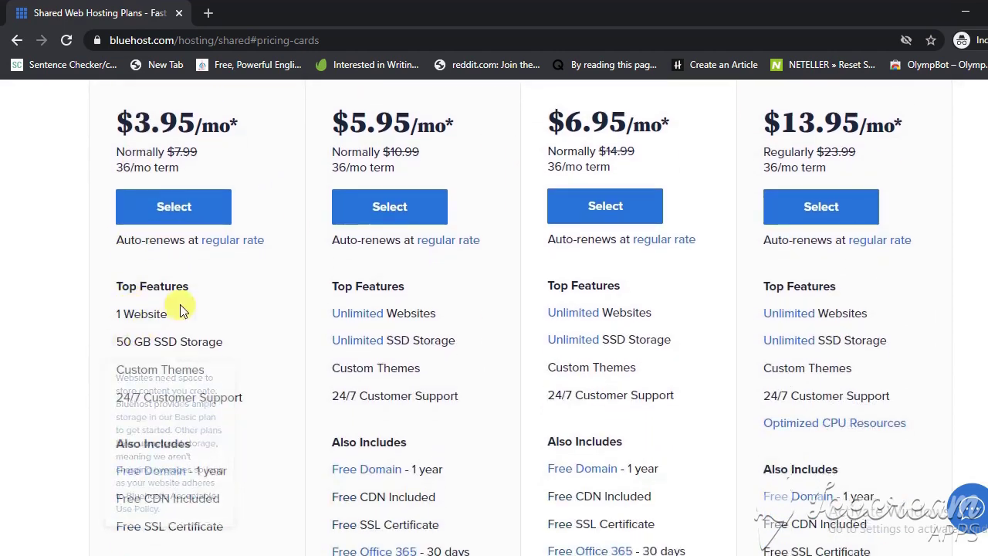
{"action": "scroll", "coordinate": [182, 307], "scroll_direction": "up", "scroll_amount": 3}
{"action": "scroll", "coordinate": [181, 301], "scroll_direction": "up", "scroll_amount": 2}
{"action": "scroll", "coordinate": [187, 301], "scroll_direction": "down", "scroll_amount": 1}
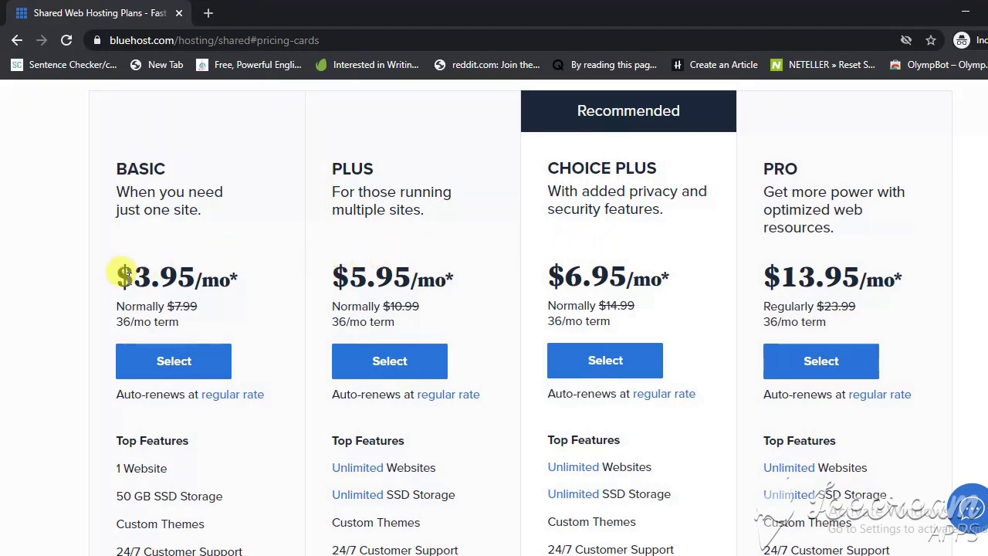
{"action": "scroll", "coordinate": [132, 276], "scroll_direction": "up", "scroll_amount": 1}
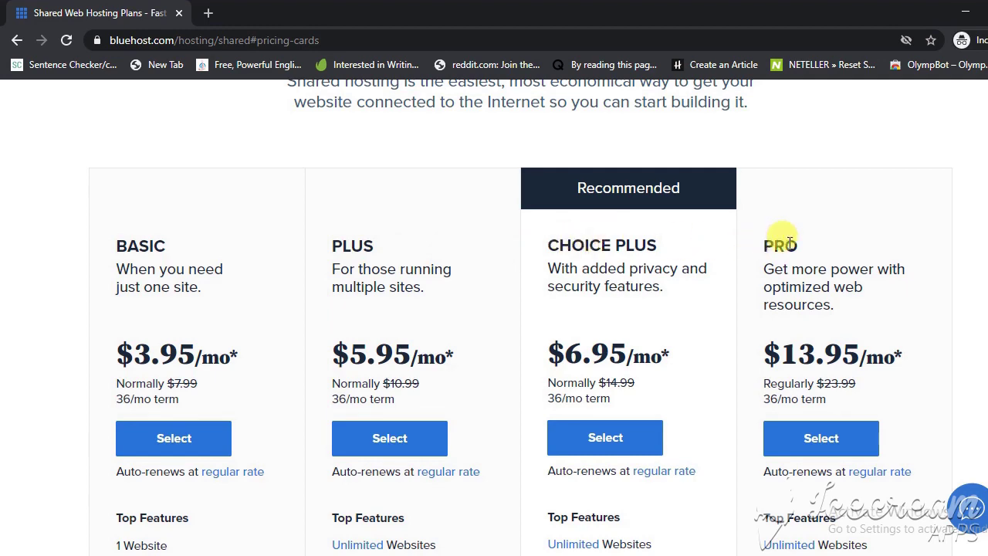
{"action": "scroll", "coordinate": [137, 320], "scroll_direction": "down", "scroll_amount": 1}
{"action": "scroll", "coordinate": [137, 321], "scroll_direction": "down", "scroll_amount": 3}
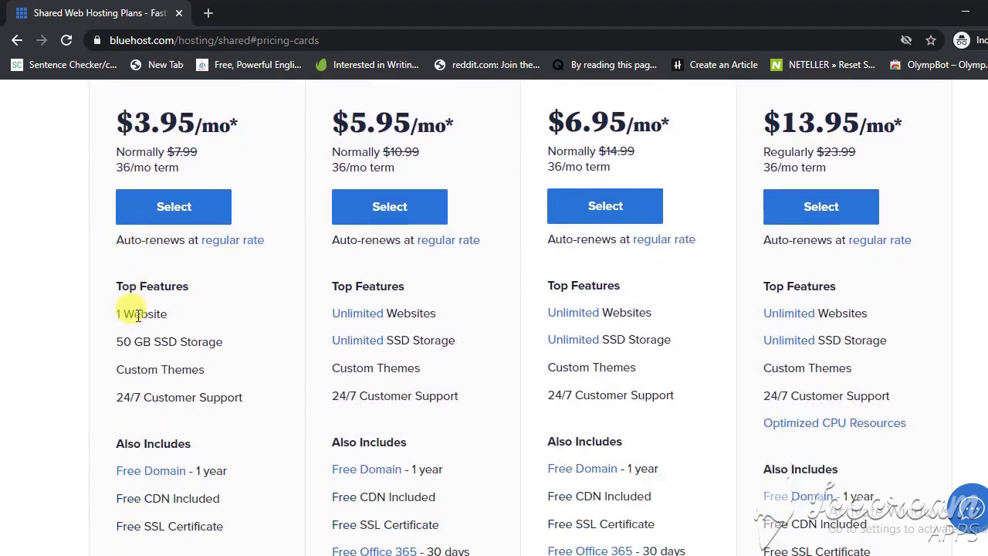
{"action": "scroll", "coordinate": [158, 325], "scroll_direction": "up", "scroll_amount": 2}
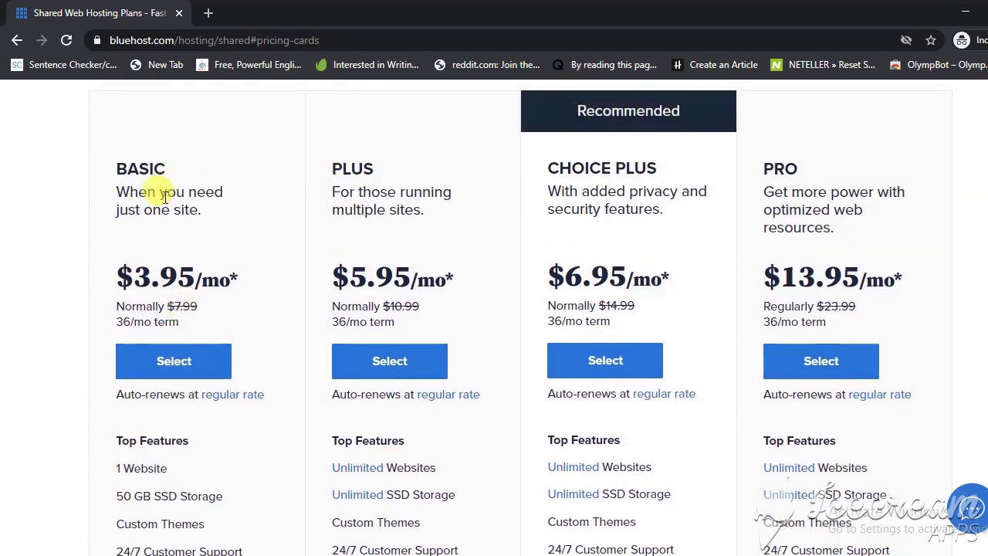
{"action": "left_click", "coordinate": [176, 366]}
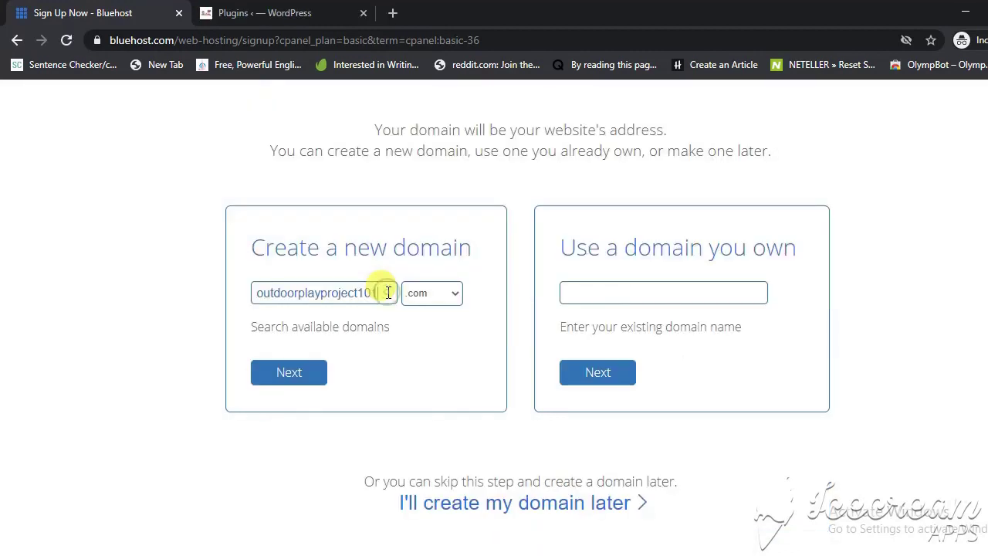
Retype the ending 101 of the new domain name outdoorplayproject101.
{"action": "key", "text": "BackSpace"}
{"action": "key", "text": "BackSpace"}
{"action": "key", "text": "BackSpace"}
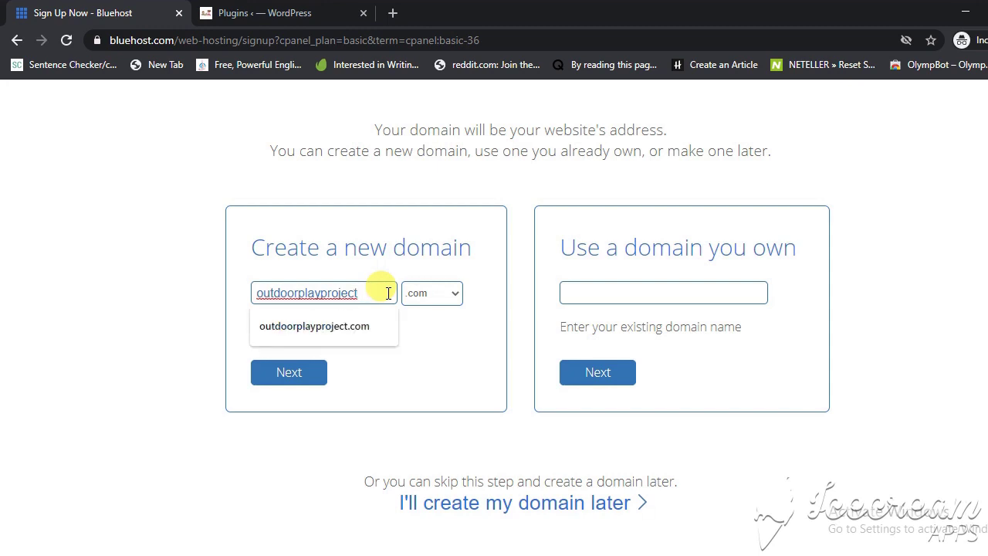
{"action": "type", "text": "01"}
{"action": "key", "text": "BackSpace"}
{"action": "key", "text": "BackSpace"}
{"action": "type", "text": "01"}
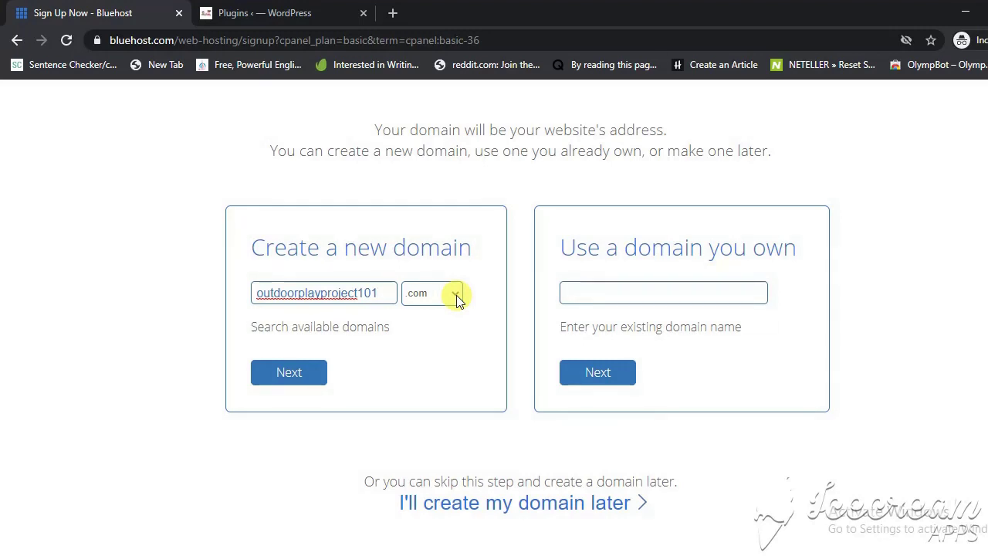
Try the .site, .net, .org and .info extensions for the new domain, returning to .com.
{"action": "left_click", "coordinate": [457, 295]}
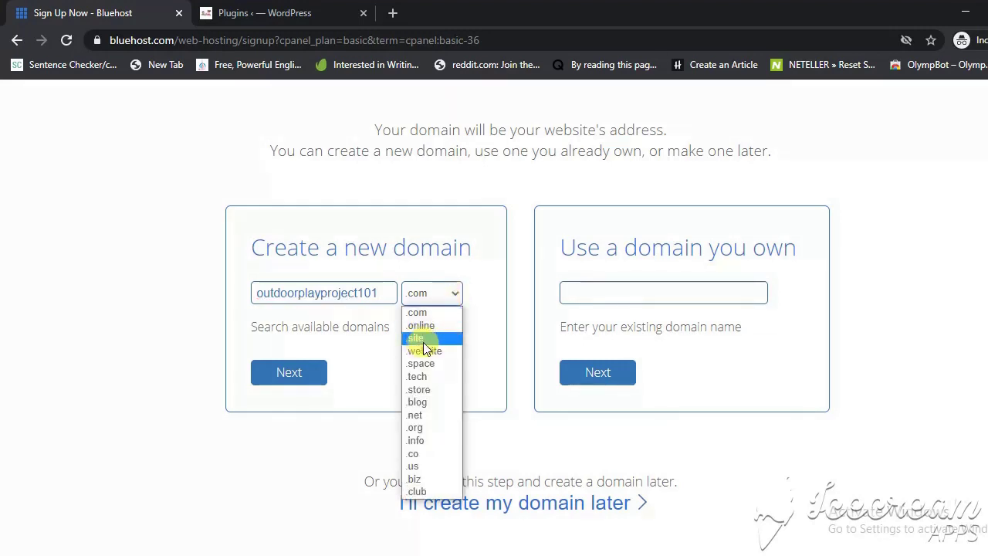
{"action": "left_click", "coordinate": [423, 339]}
{"action": "left_click", "coordinate": [455, 295]}
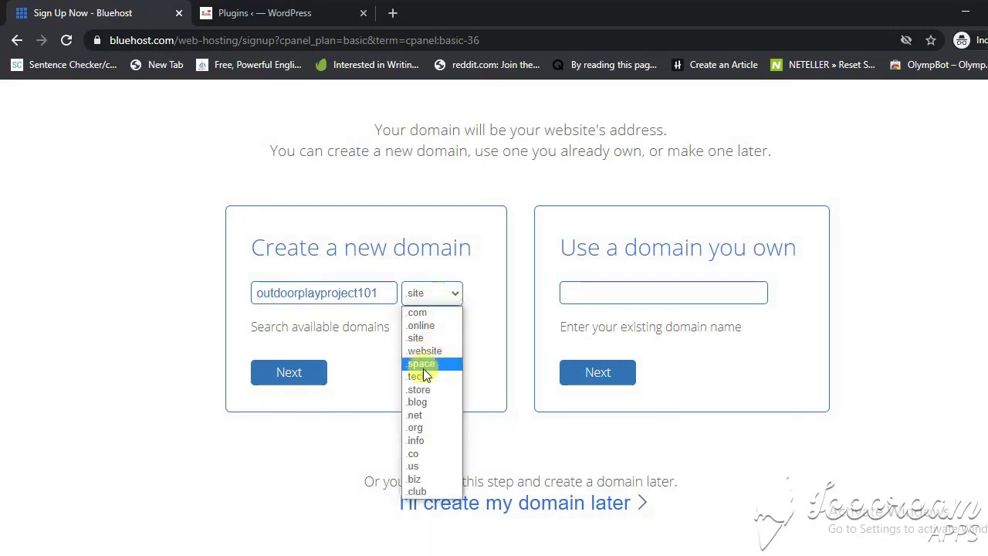
{"action": "left_click", "coordinate": [422, 415]}
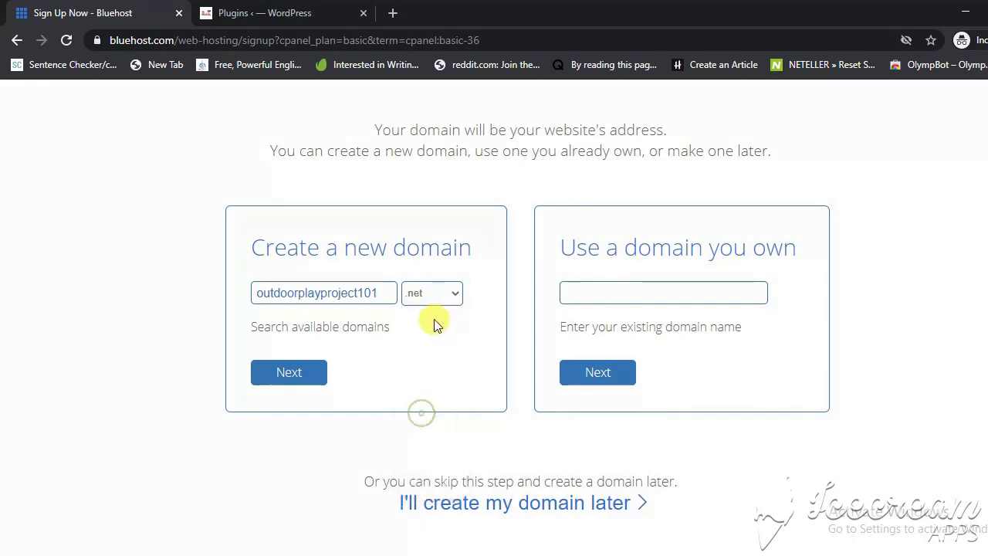
{"action": "left_click", "coordinate": [448, 294]}
{"action": "left_click", "coordinate": [429, 427]}
{"action": "left_click", "coordinate": [439, 297]}
{"action": "left_click", "coordinate": [423, 439]}
{"action": "left_click", "coordinate": [437, 295]}
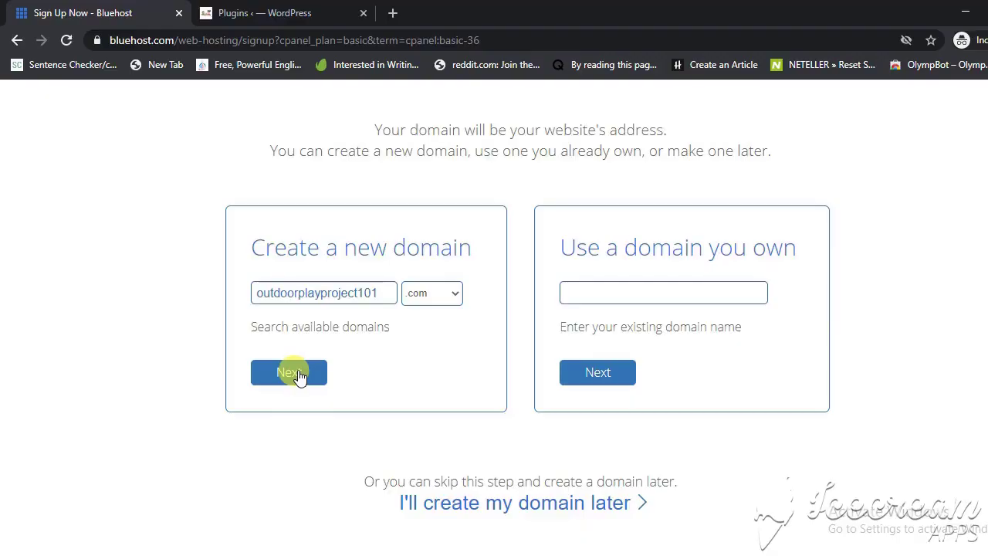
Submit the new domain outdoorplayproject101.com and look through the signup form down to the package extras.
{"action": "left_click", "coordinate": [293, 373]}
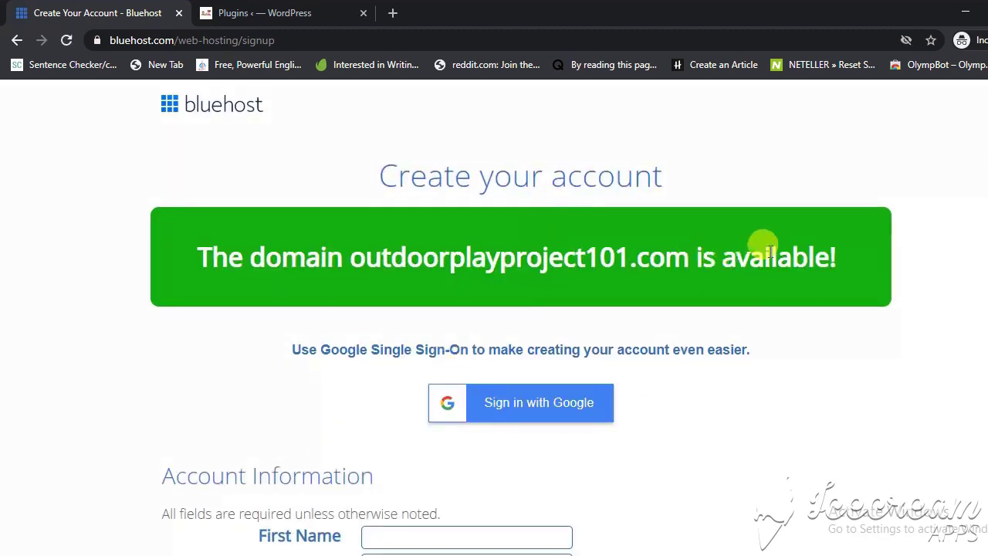
{"action": "scroll", "coordinate": [834, 327], "scroll_direction": "down", "scroll_amount": 3}
{"action": "scroll", "coordinate": [838, 329], "scroll_direction": "down", "scroll_amount": 6}
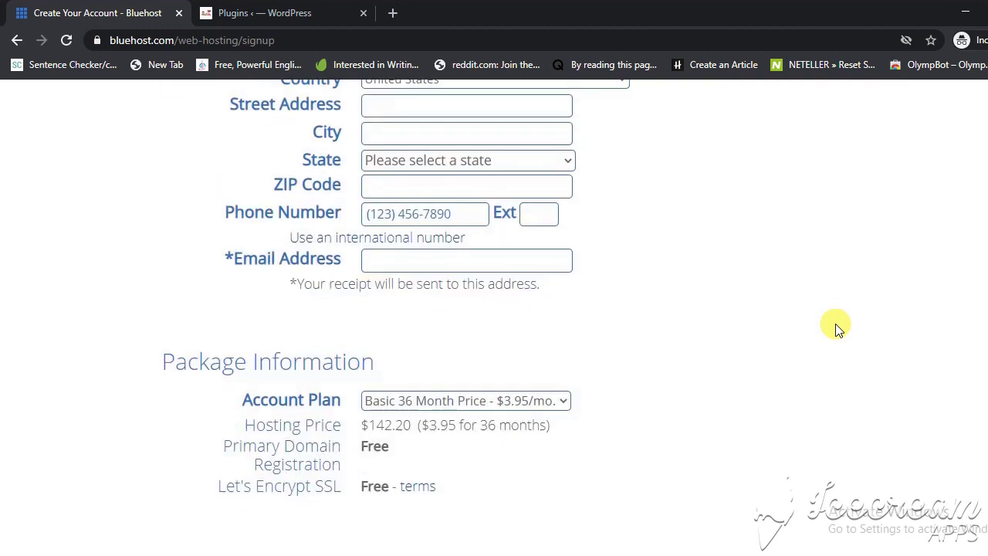
{"action": "scroll", "coordinate": [838, 329], "scroll_direction": "down", "scroll_amount": 1}
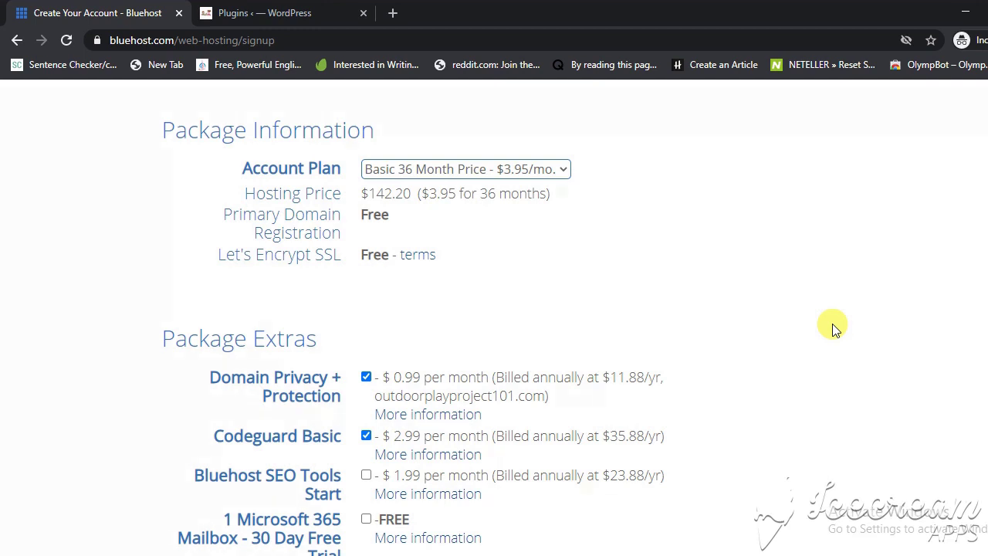
{"action": "scroll", "coordinate": [832, 323], "scroll_direction": "down", "scroll_amount": 3}
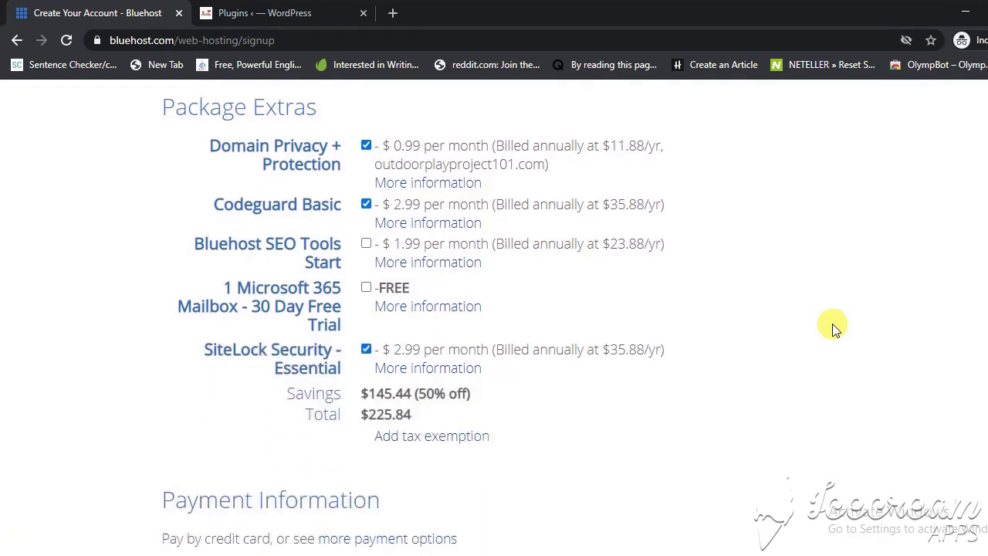
Switch the account plan to Basic 12 Month, Basic 24 Month and back to Basic 36 Month to compare hosting prices.
{"action": "scroll", "coordinate": [833, 328], "scroll_direction": "up", "scroll_amount": 3}
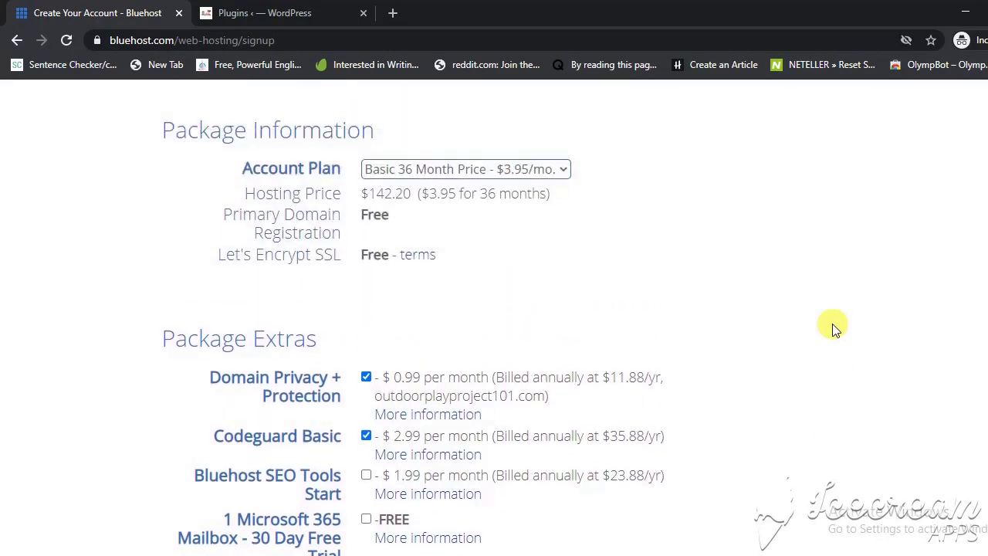
{"action": "left_click", "coordinate": [564, 170]}
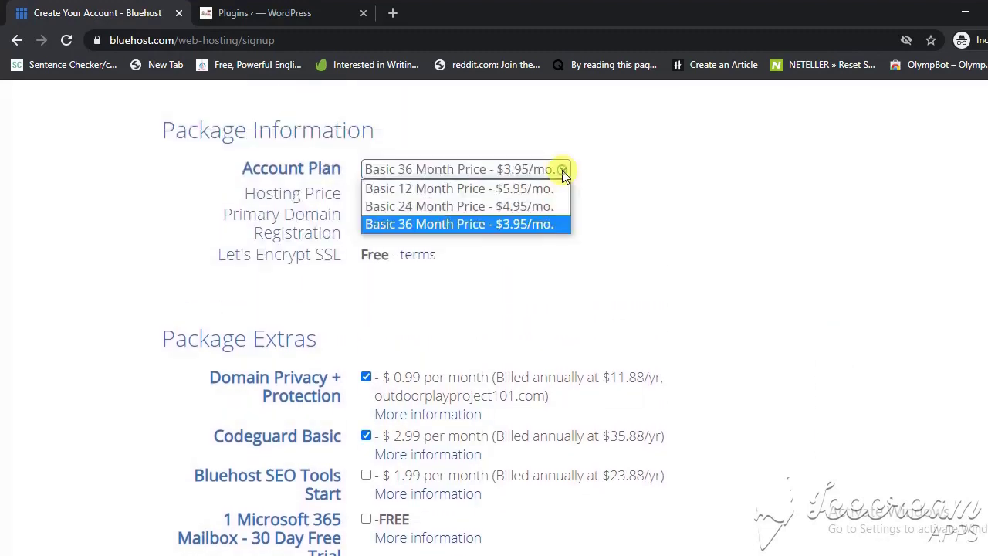
{"action": "left_click", "coordinate": [437, 196]}
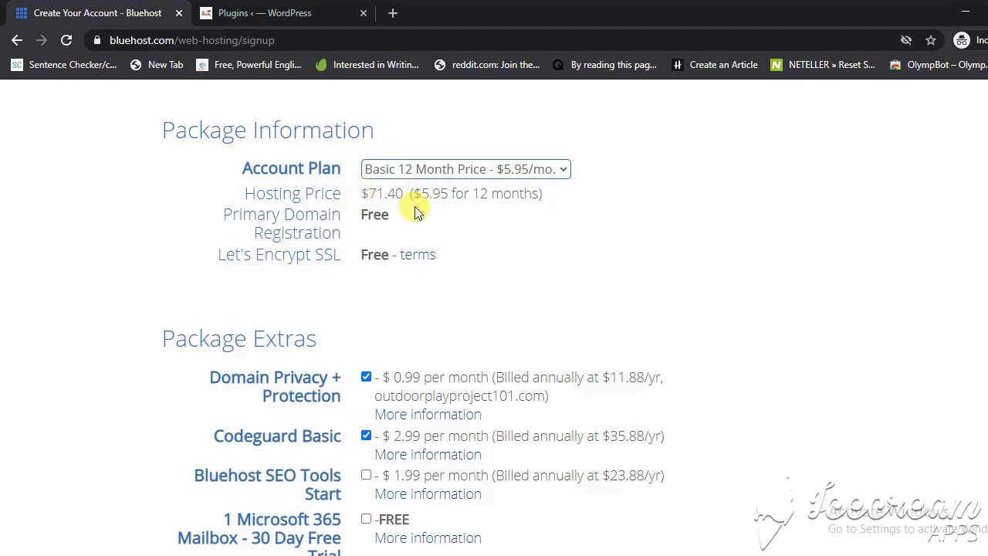
{"action": "left_click", "coordinate": [563, 170]}
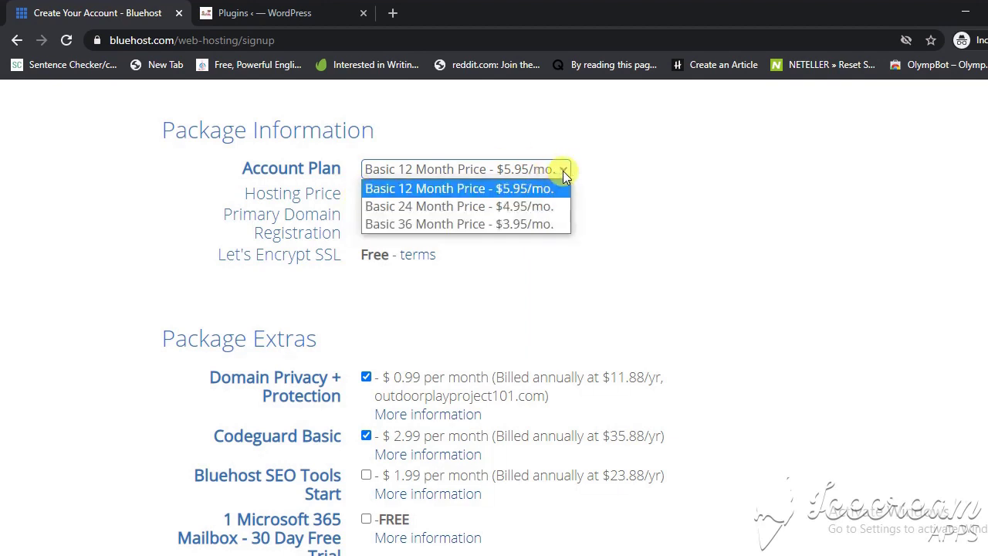
{"action": "left_click", "coordinate": [504, 206]}
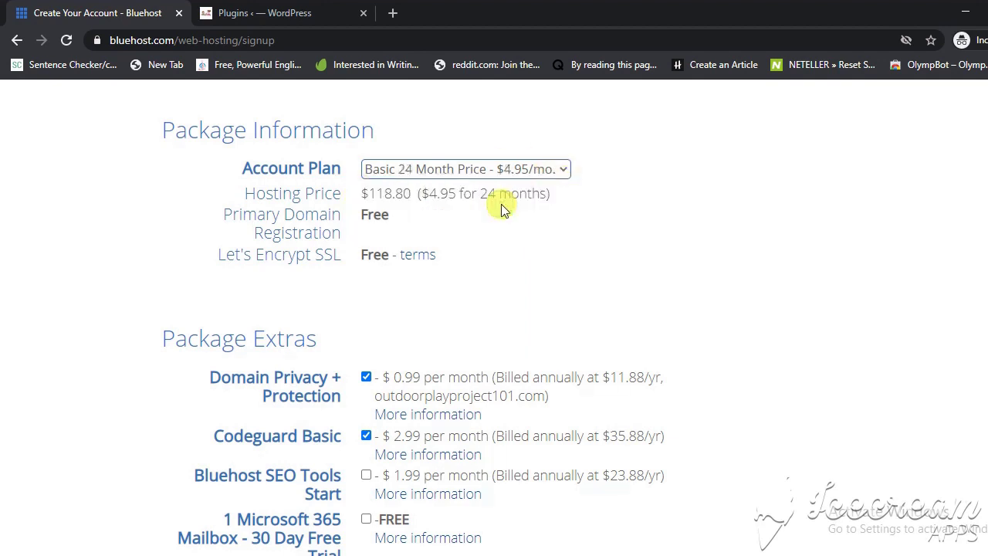
{"action": "left_click", "coordinate": [558, 170]}
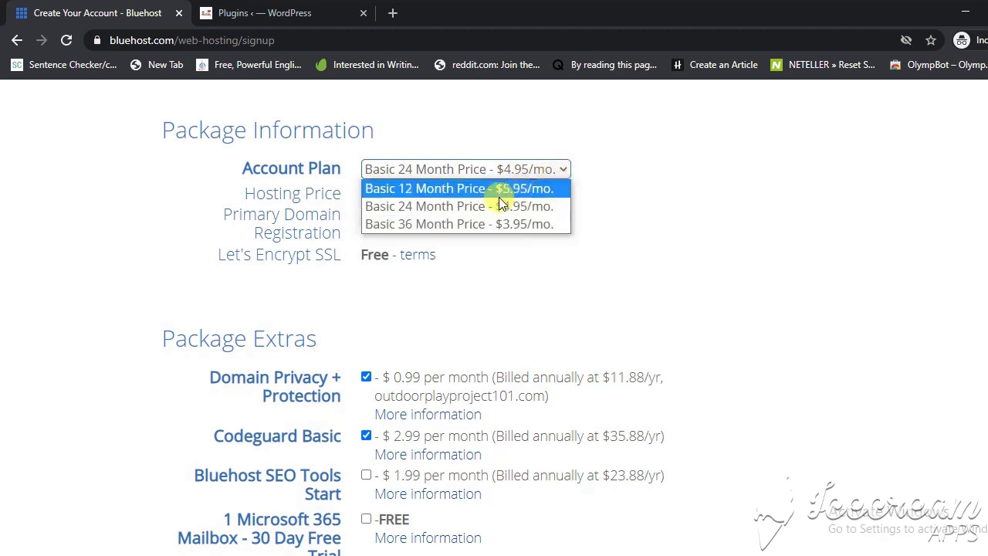
{"action": "left_click", "coordinate": [440, 224]}
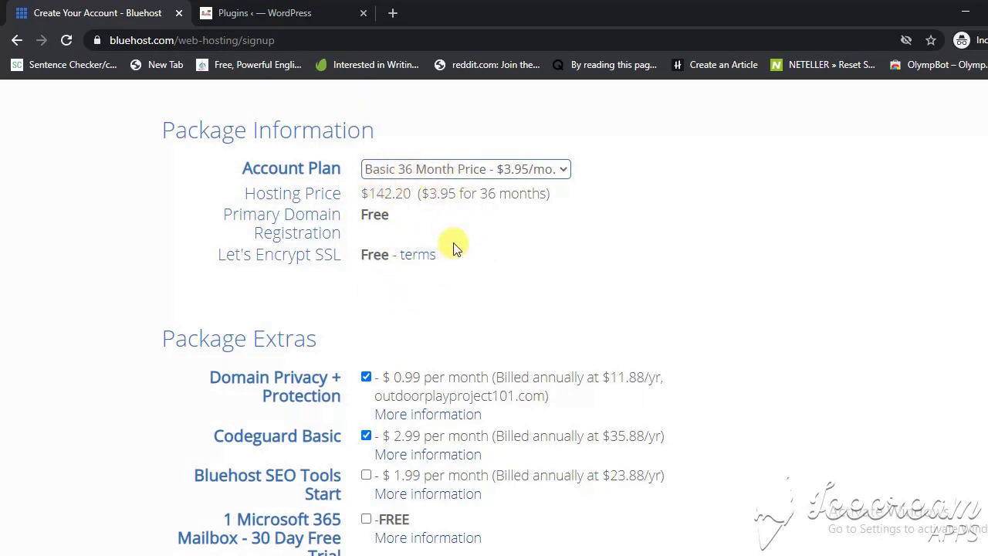
Change the account plan to Basic 12 Month again, followed by Basic 24 Month.
{"action": "left_click", "coordinate": [562, 170]}
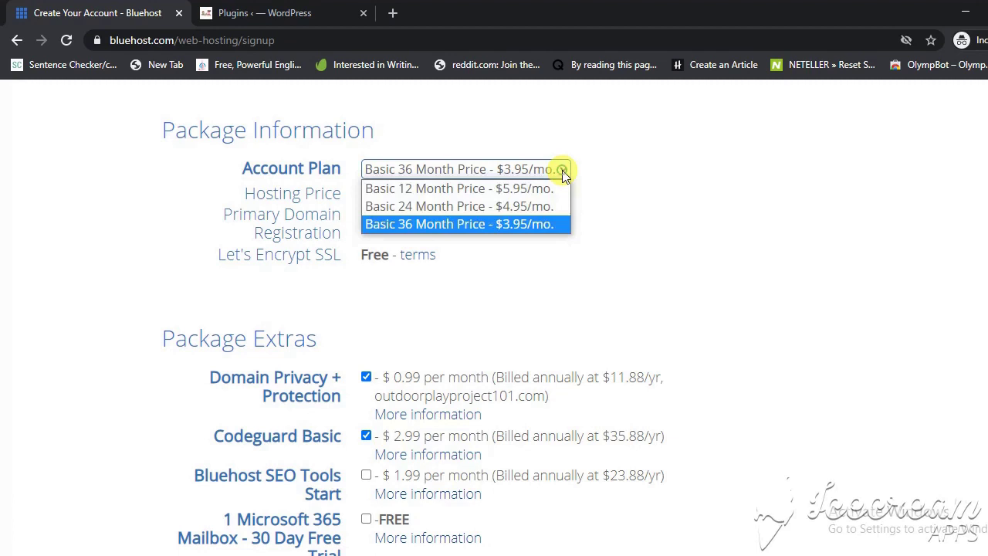
{"action": "left_click", "coordinate": [436, 191]}
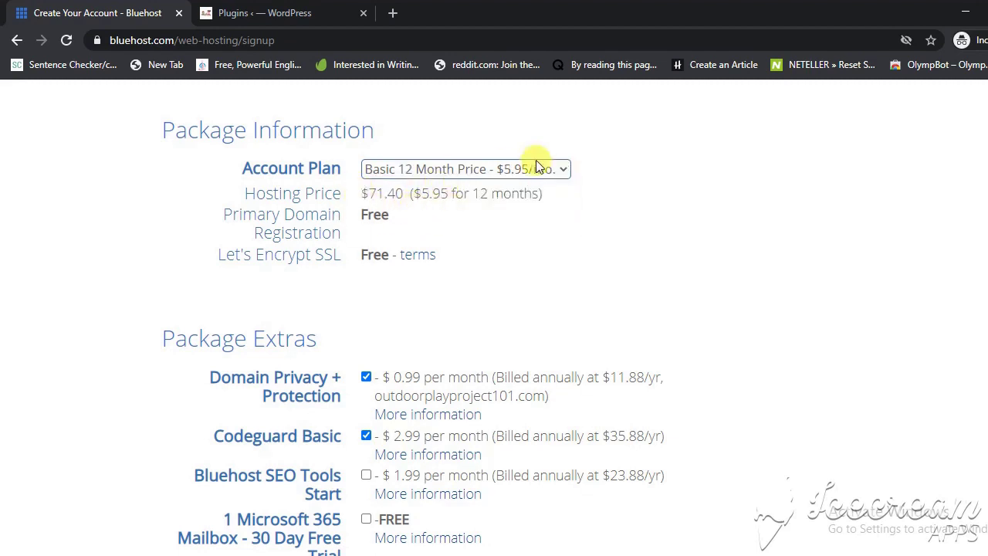
{"action": "left_click", "coordinate": [563, 170]}
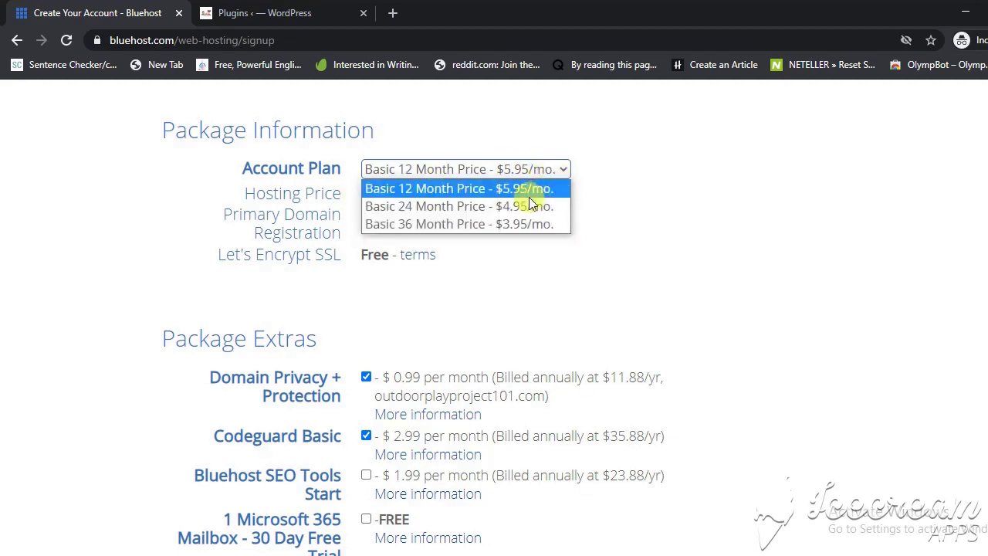
{"action": "left_click", "coordinate": [501, 207]}
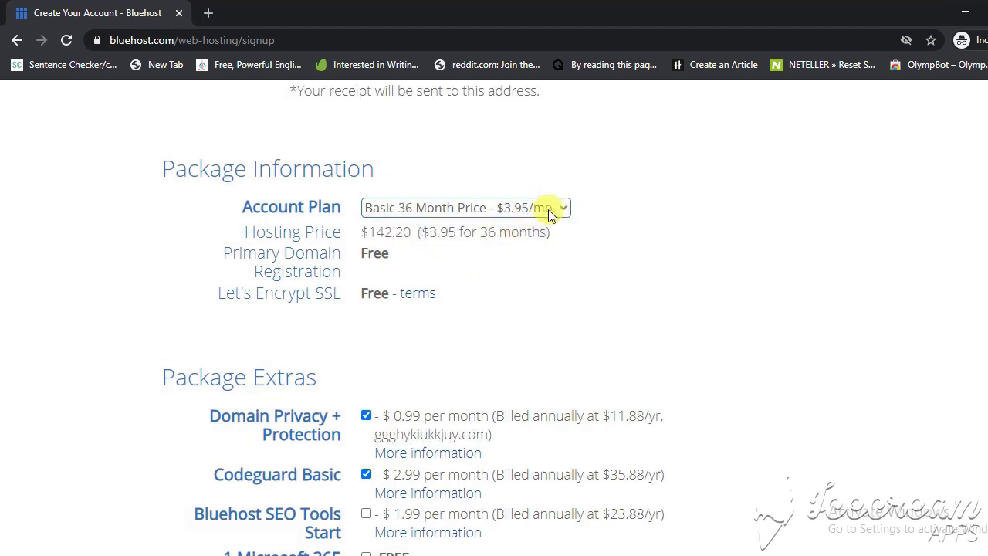
Set the account plan to Basic 12 Month and claim the savings in the special sign-up offer.
{"action": "left_click", "coordinate": [559, 207]}
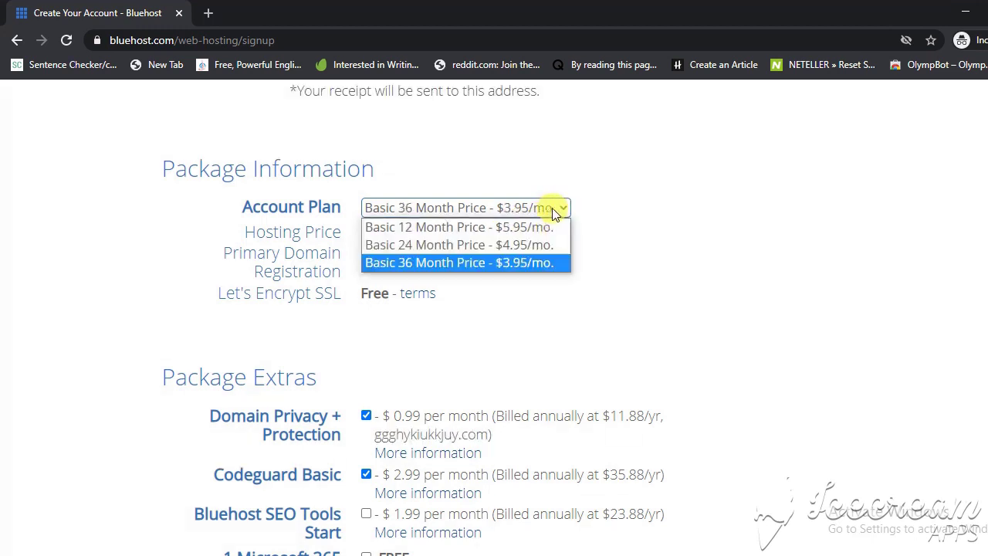
{"action": "left_click", "coordinate": [508, 234]}
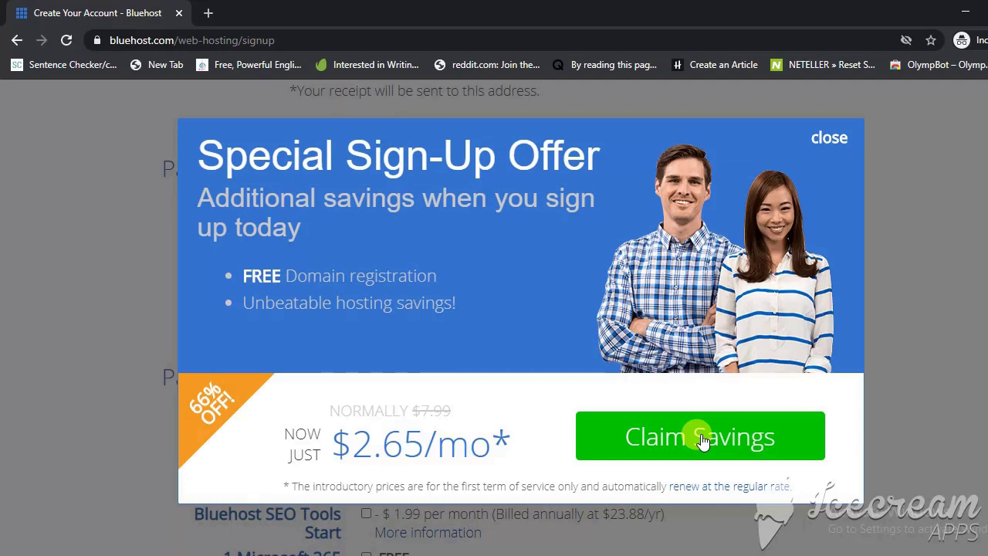
{"action": "left_click", "coordinate": [596, 436]}
Review the account information fields and the package information and extras on the signup form.
{"action": "scroll", "coordinate": [448, 296], "scroll_direction": "down", "scroll_amount": 4}
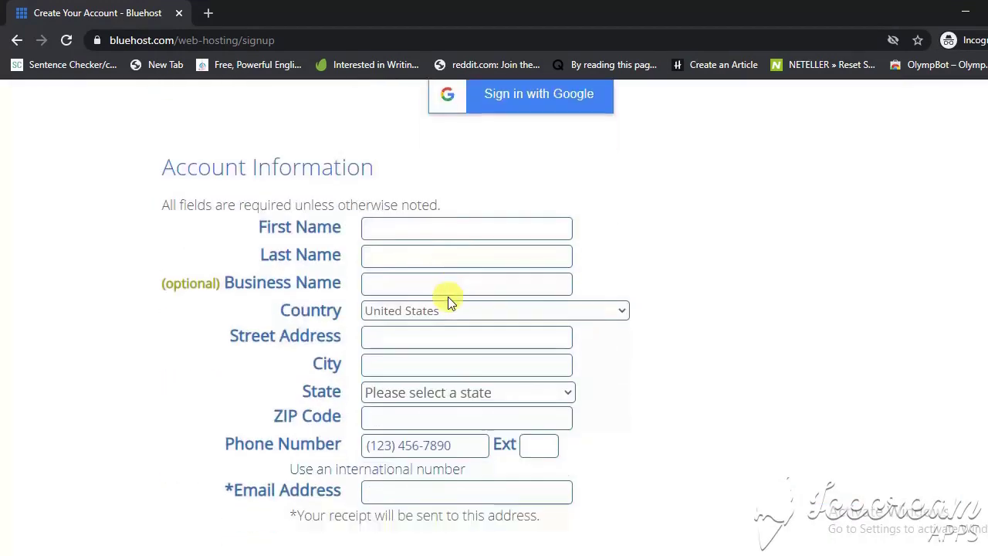
{"action": "scroll", "coordinate": [448, 297], "scroll_direction": "down", "scroll_amount": 1}
{"action": "scroll", "coordinate": [401, 247], "scroll_direction": "up", "scroll_amount": 1}
{"action": "scroll", "coordinate": [619, 209], "scroll_direction": "up", "scroll_amount": 4}
{"action": "scroll", "coordinate": [619, 209], "scroll_direction": "down", "scroll_amount": 4}
{"action": "scroll", "coordinate": [452, 302], "scroll_direction": "down", "scroll_amount": 1}
{"action": "scroll", "coordinate": [445, 291], "scroll_direction": "up", "scroll_amount": 1}
{"action": "scroll", "coordinate": [672, 372], "scroll_direction": "down", "scroll_amount": 7}
{"action": "scroll", "coordinate": [672, 372], "scroll_direction": "down", "scroll_amount": 2}
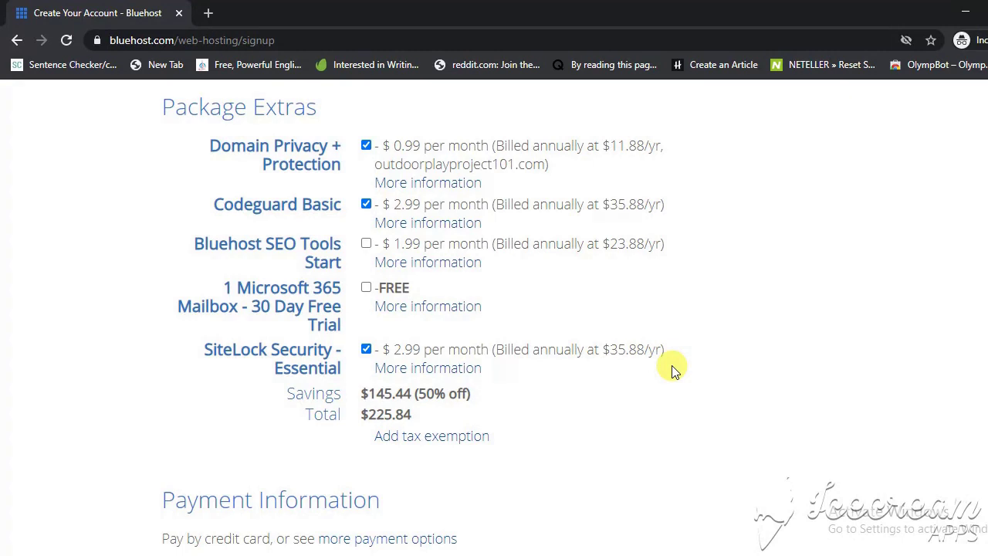
Deselect the Codeguard Basic and SiteLock Security - Essential package extras, keeping Domain Privacy + Protection selected.
{"action": "scroll", "coordinate": [671, 371], "scroll_direction": "up", "scroll_amount": 1}
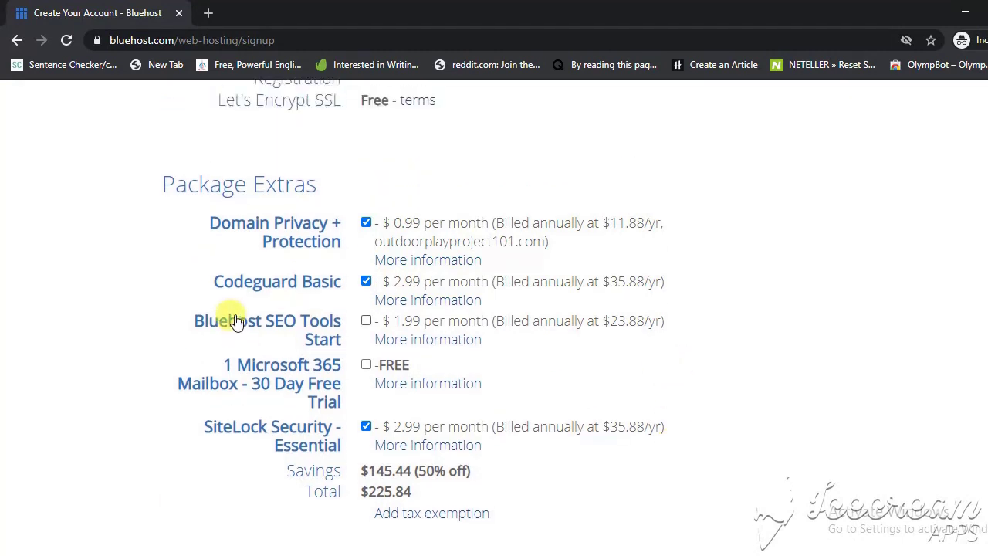
{"action": "left_click", "coordinate": [366, 283]}
{"action": "left_click", "coordinate": [366, 427]}
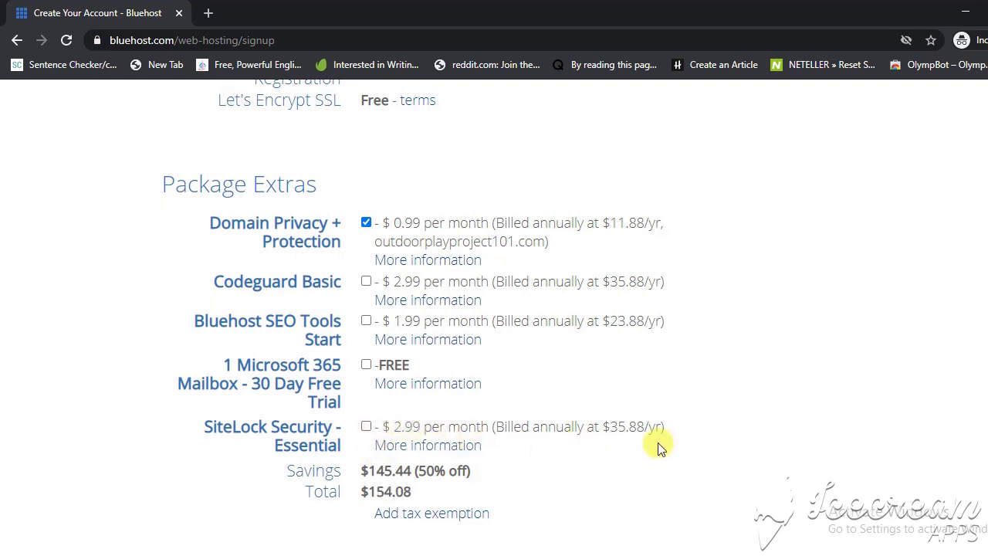
{"action": "scroll", "coordinate": [660, 446], "scroll_direction": "up", "scroll_amount": 4}
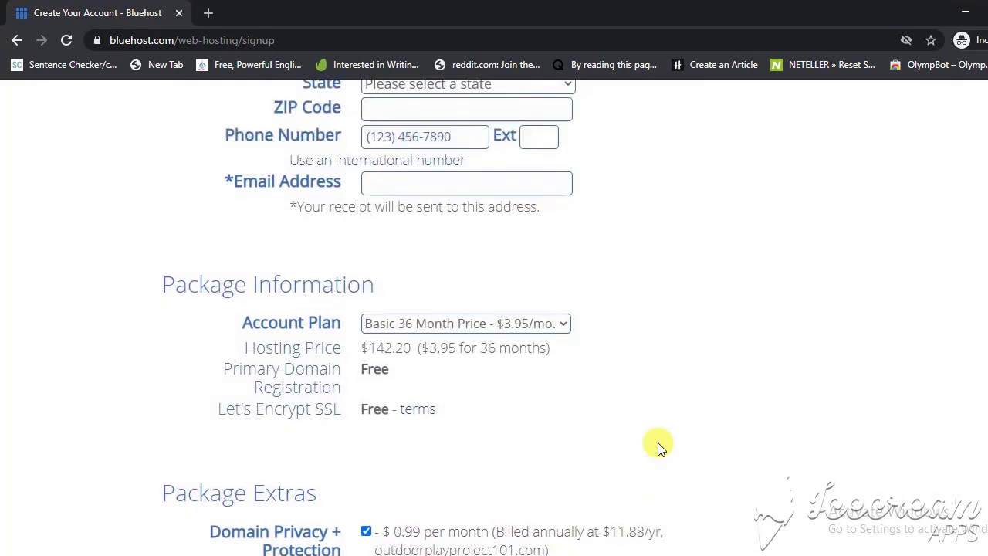
Show the additional payment options in the signup form's payment information and review the credit card and PayPal choices.
{"action": "scroll", "coordinate": [657, 443], "scroll_direction": "down", "scroll_amount": 4}
{"action": "scroll", "coordinate": [658, 446], "scroll_direction": "up", "scroll_amount": 3}
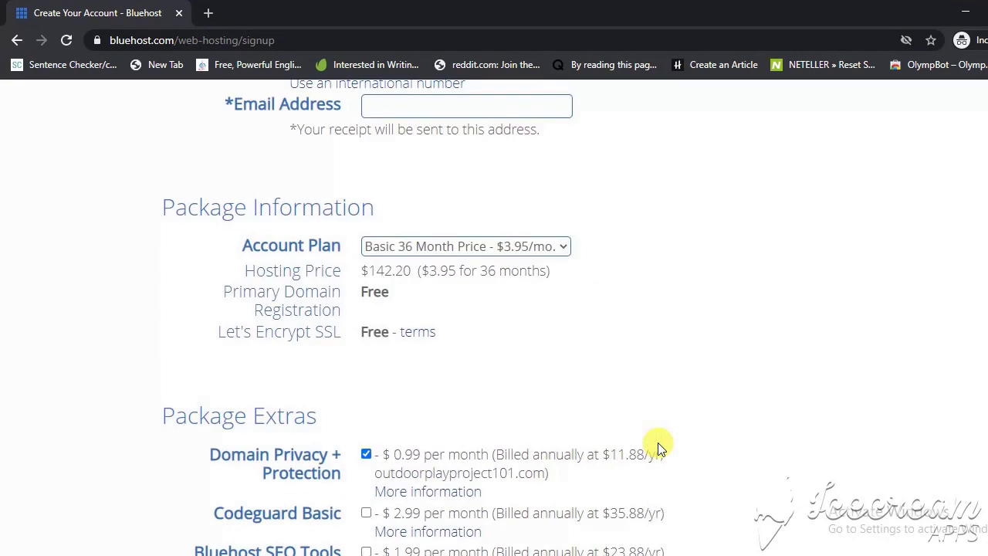
{"action": "scroll", "coordinate": [658, 446], "scroll_direction": "down", "scroll_amount": 2}
{"action": "scroll", "coordinate": [658, 446], "scroll_direction": "down", "scroll_amount": 6}
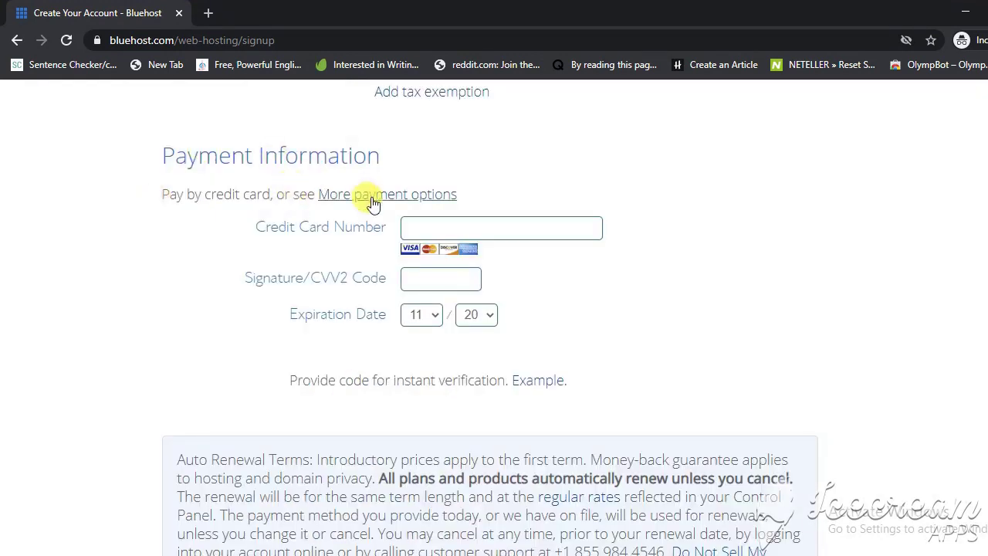
{"action": "left_click", "coordinate": [405, 195]}
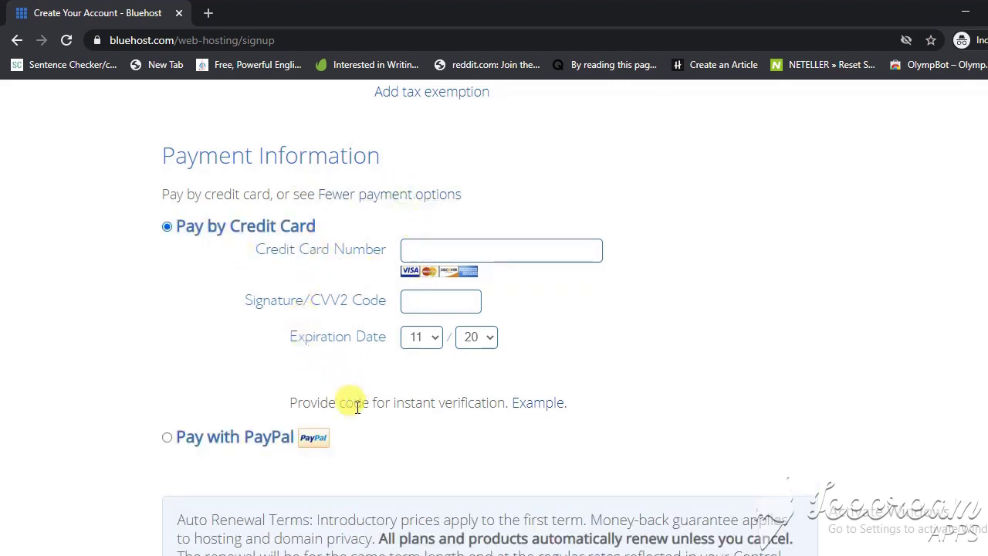
{"action": "scroll", "coordinate": [254, 448], "scroll_direction": "down", "scroll_amount": 2}
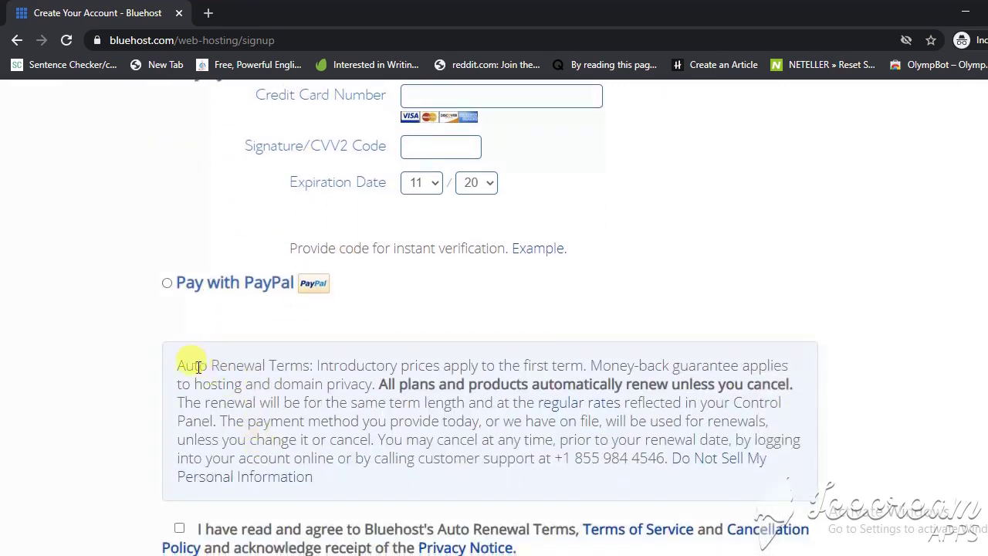
{"action": "scroll", "coordinate": [266, 367], "scroll_direction": "up", "scroll_amount": 2}
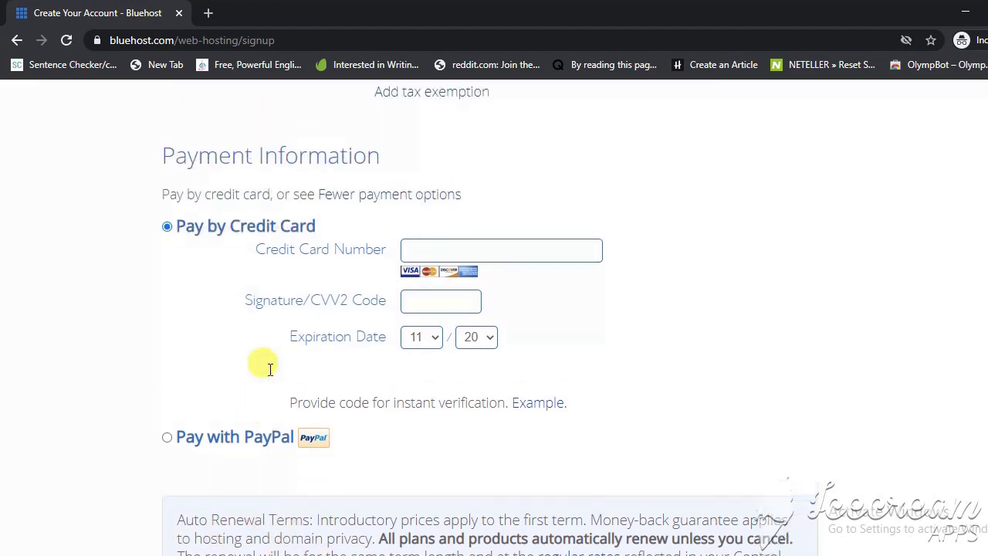
Agree to Bluehost's Auto Renewal Terms, Terms of Service and Cancellation Policy, and submit the signup form.
{"action": "scroll", "coordinate": [244, 452], "scroll_direction": "down", "scroll_amount": 2}
{"action": "scroll", "coordinate": [239, 453], "scroll_direction": "down", "scroll_amount": 1}
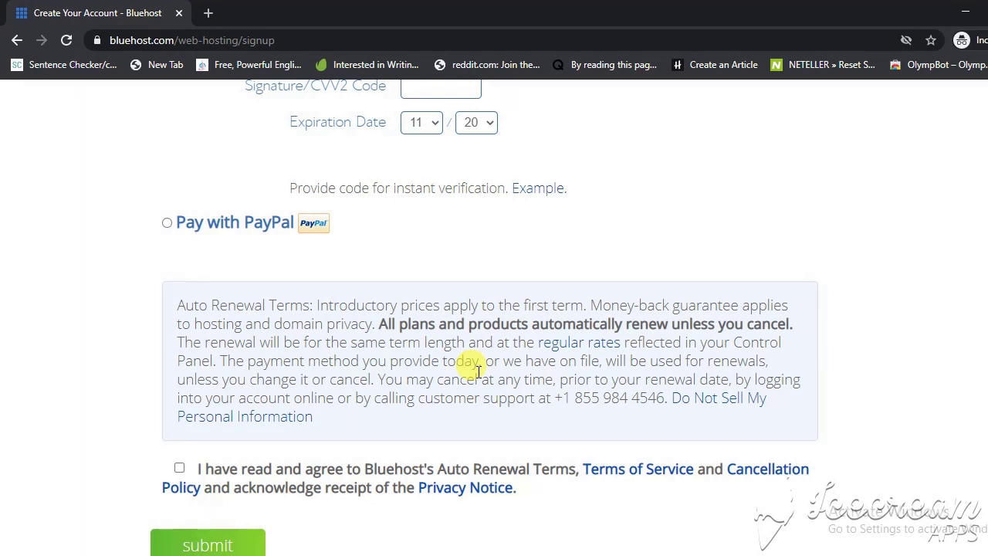
{"action": "left_click", "coordinate": [178, 468]}
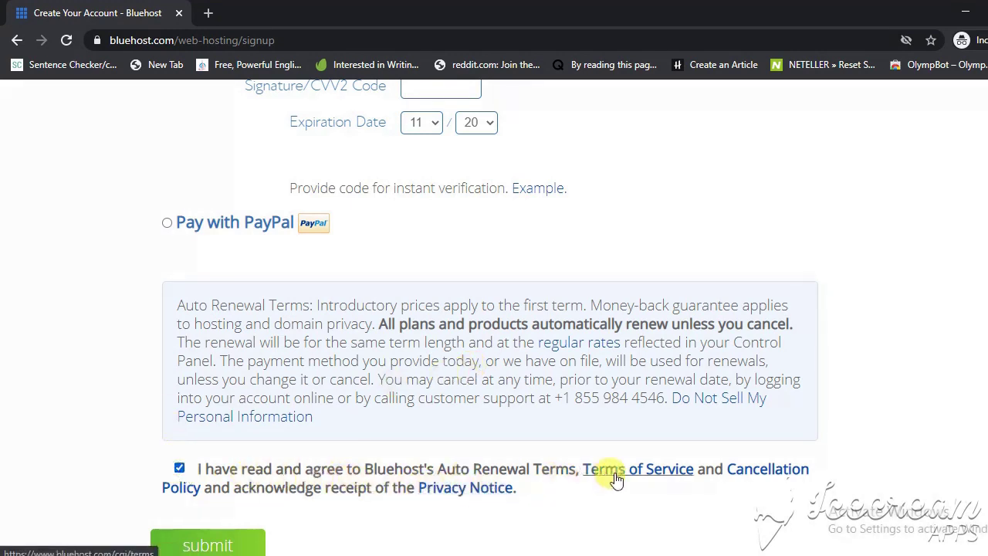
{"action": "left_click", "coordinate": [216, 545]}
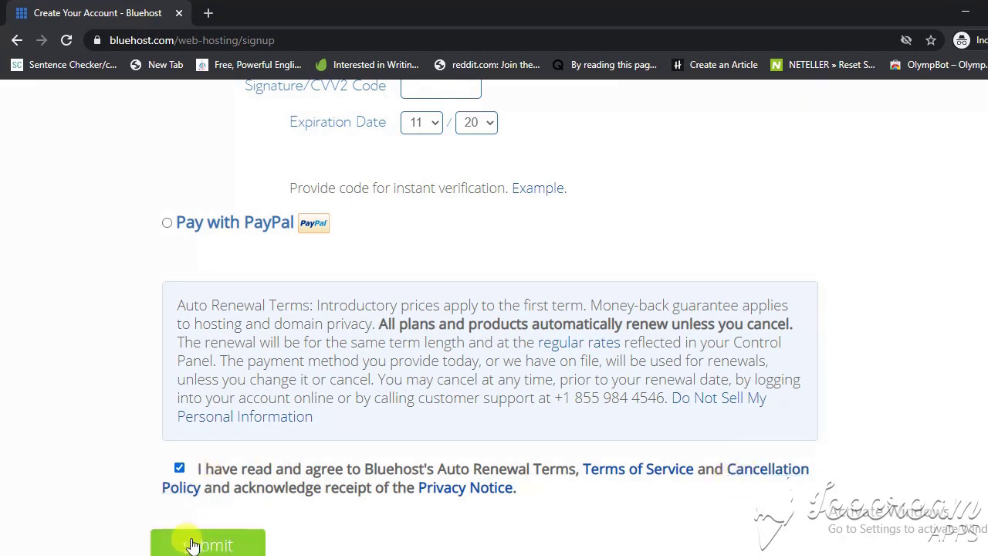
{"action": "scroll", "coordinate": [472, 309], "scroll_direction": "up", "scroll_amount": 3}
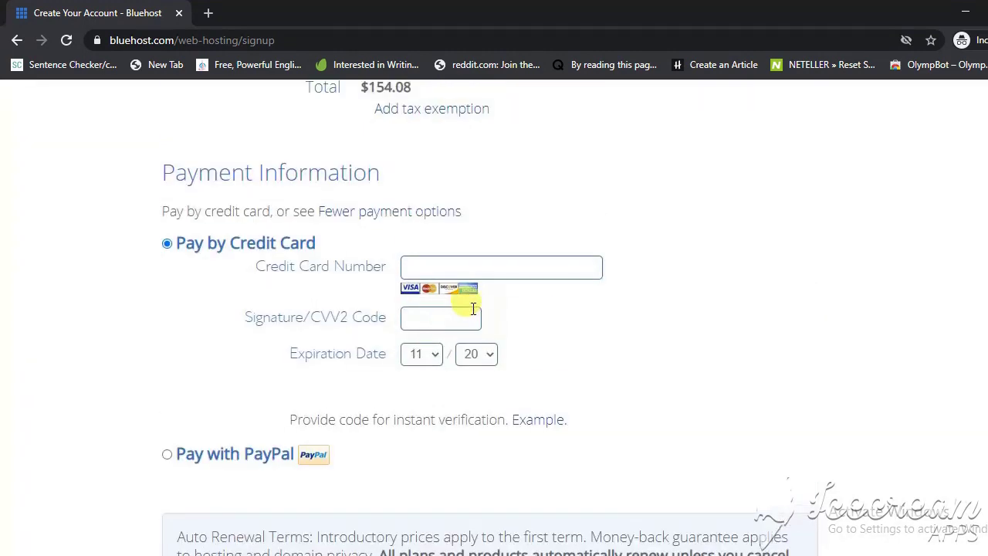
{"action": "scroll", "coordinate": [474, 315], "scroll_direction": "down", "scroll_amount": 2}
{"action": "scroll", "coordinate": [473, 315], "scroll_direction": "up", "scroll_amount": 2}
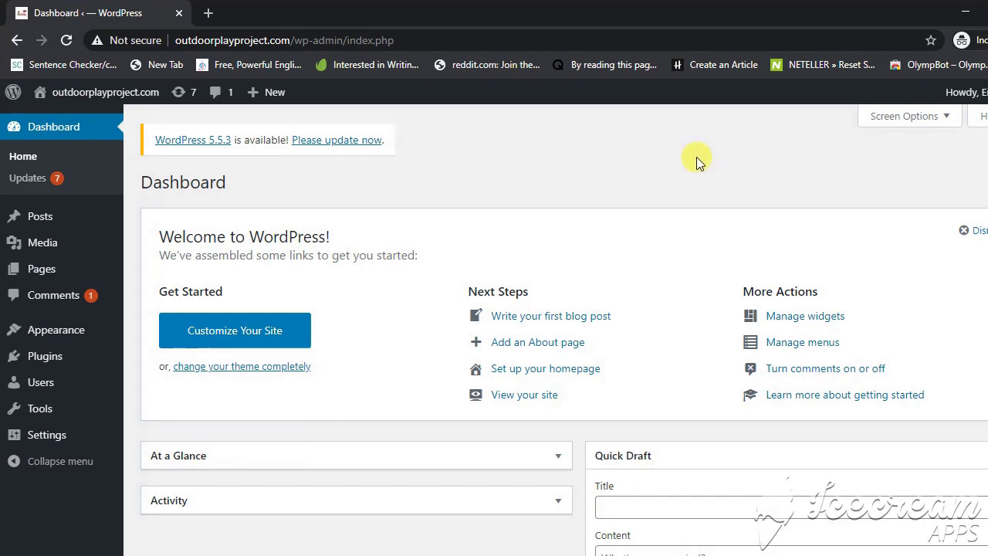
In the outdoorplayproject.com WordPress dashboard, go to adding a new theme and search the theme directory for astra.
{"action": "left_click", "coordinate": [56, 329]}
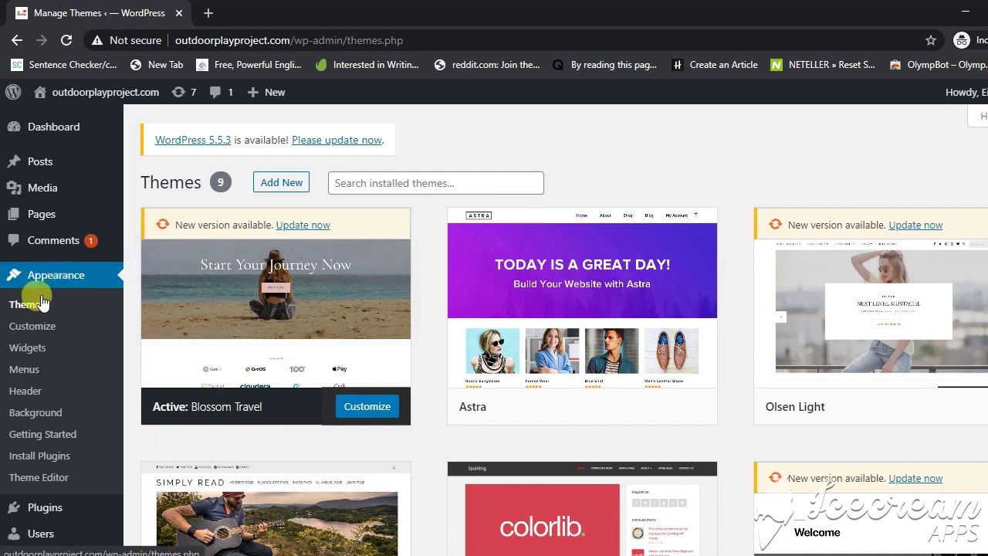
{"action": "left_click", "coordinate": [27, 305]}
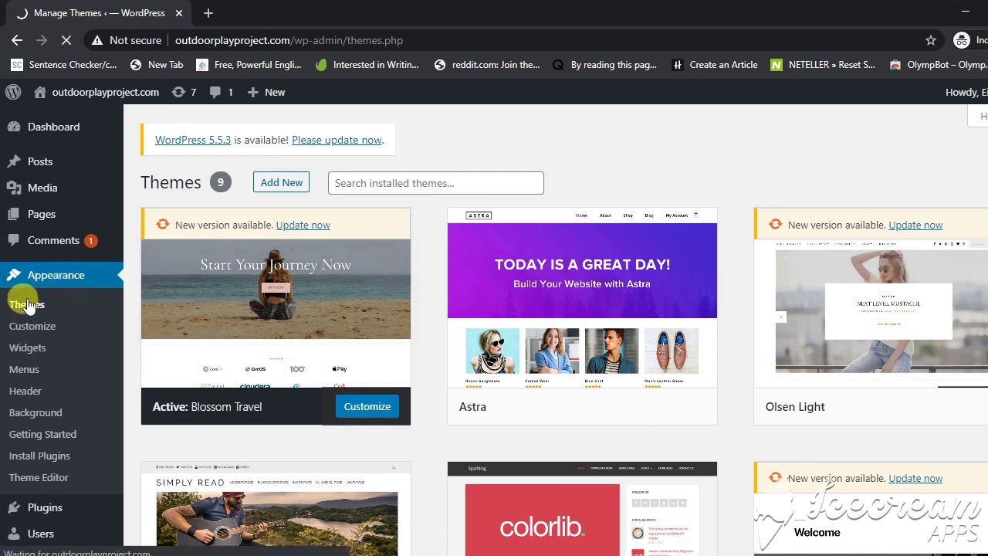
{"action": "left_click", "coordinate": [29, 304]}
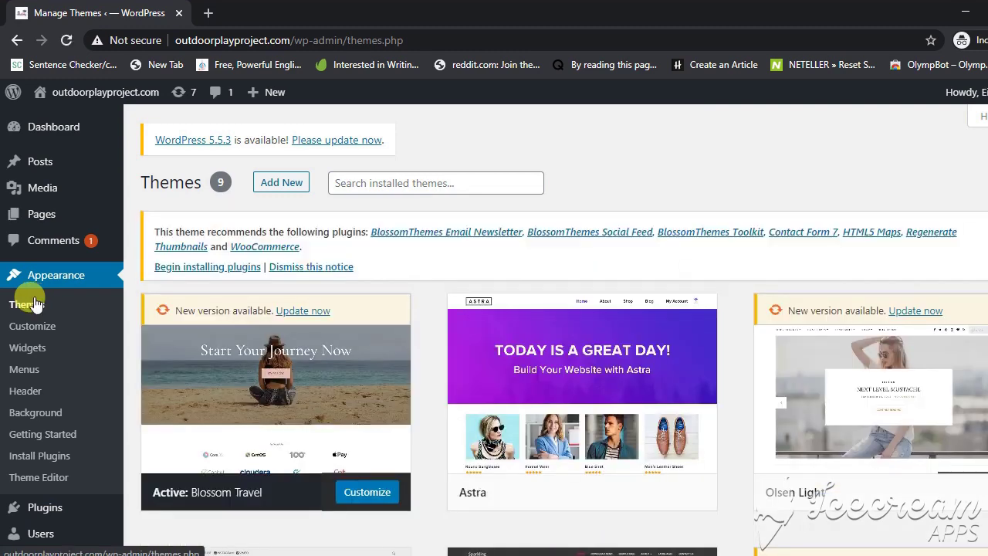
{"action": "left_click", "coordinate": [280, 182]}
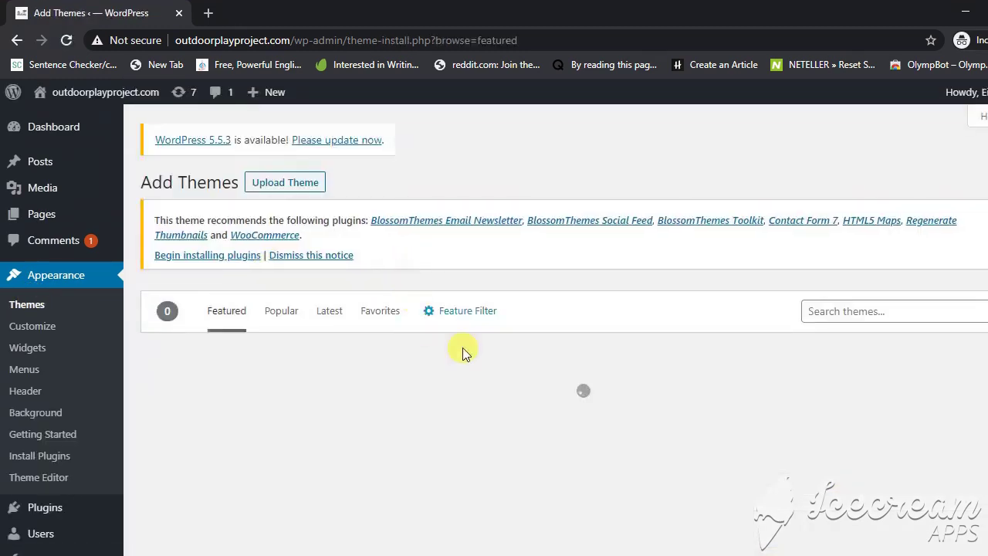
{"action": "left_click", "coordinate": [841, 311]}
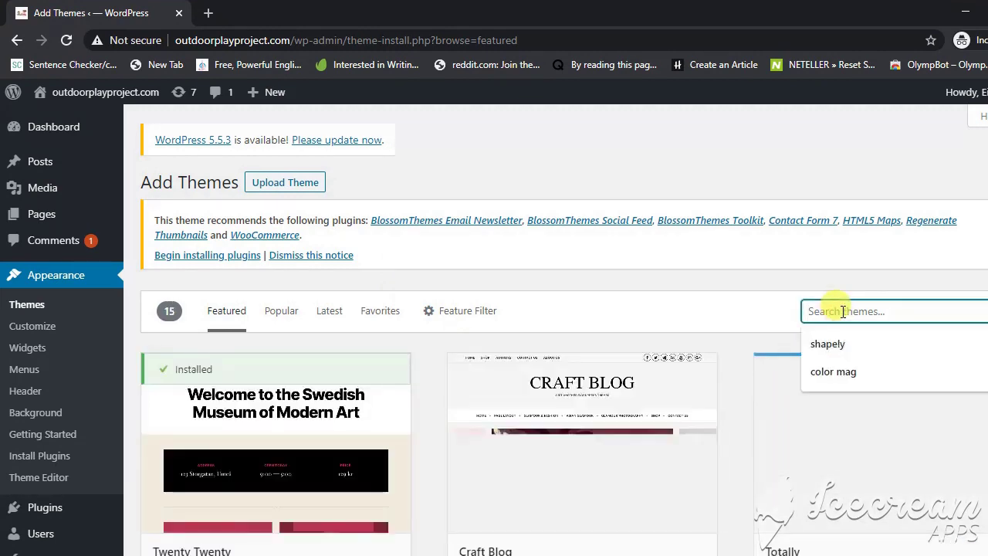
{"action": "type", "text": "astra"}
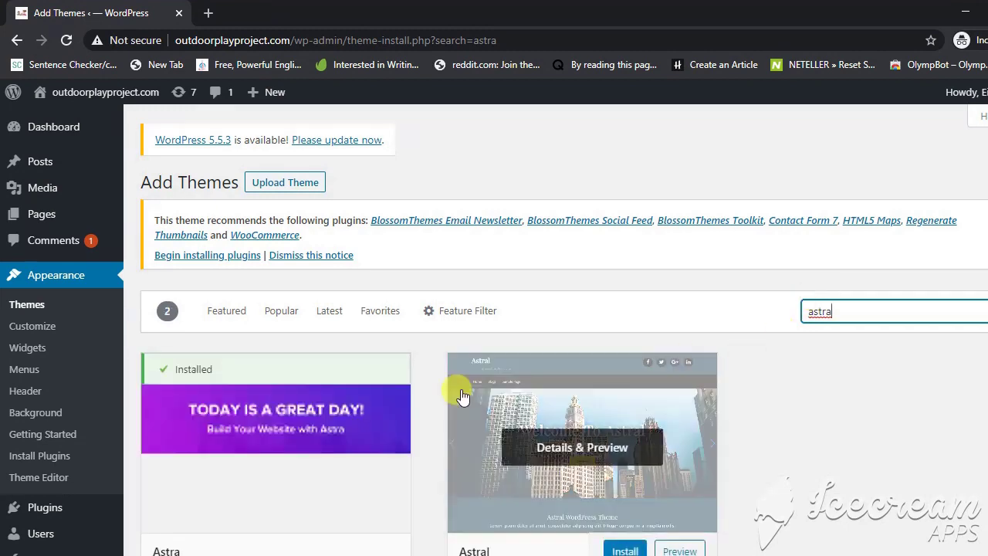
{"action": "scroll", "coordinate": [312, 363], "scroll_direction": "down", "scroll_amount": 2}
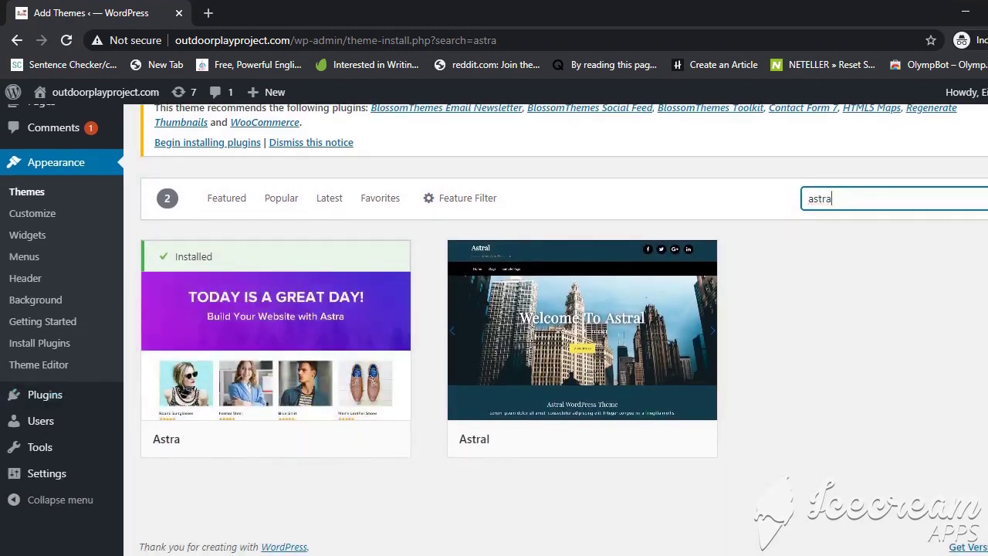
Search the WordPress plugin directory for yoast and install and activate the Yoast SEO plugin.
{"action": "left_click", "coordinate": [44, 396]}
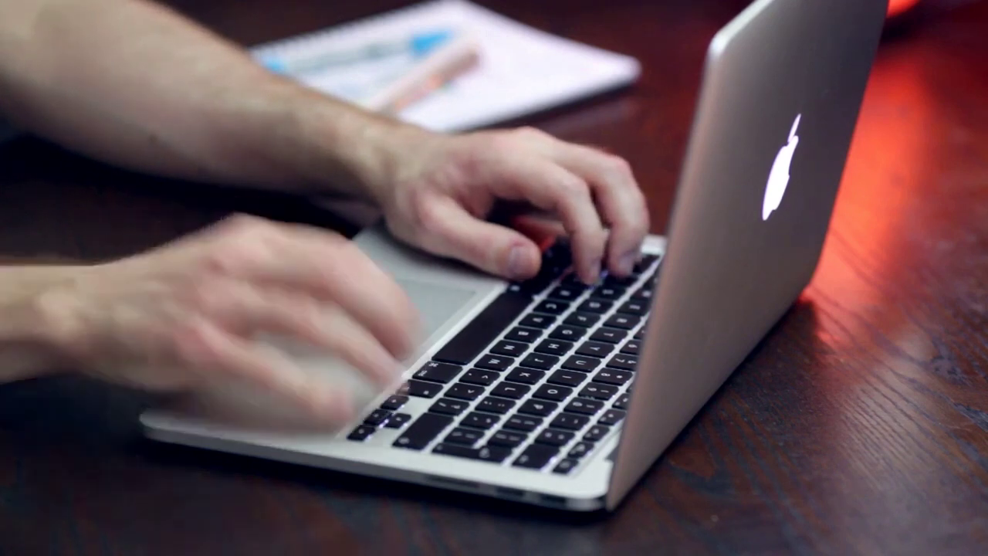
{"action": "left_click", "coordinate": [60, 307]}
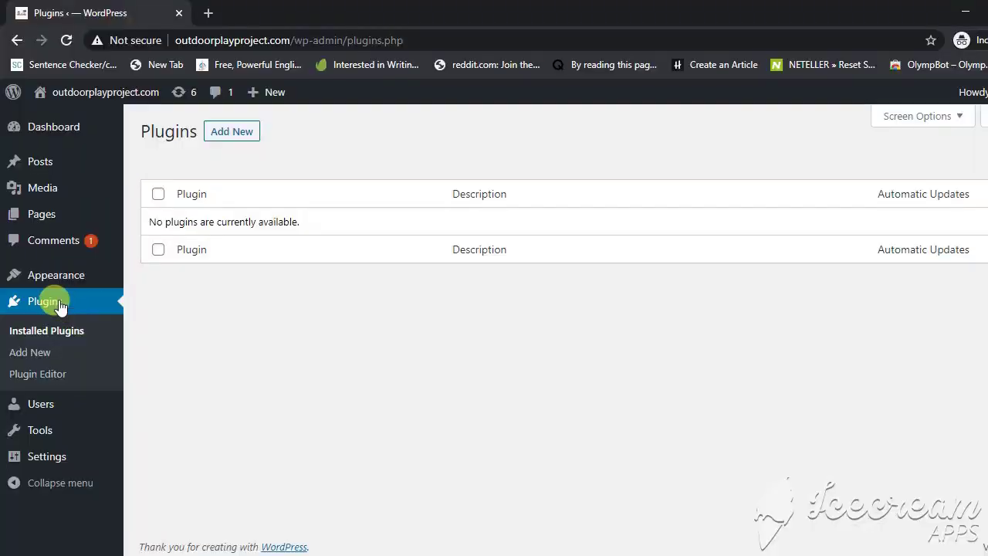
{"action": "left_click", "coordinate": [228, 142]}
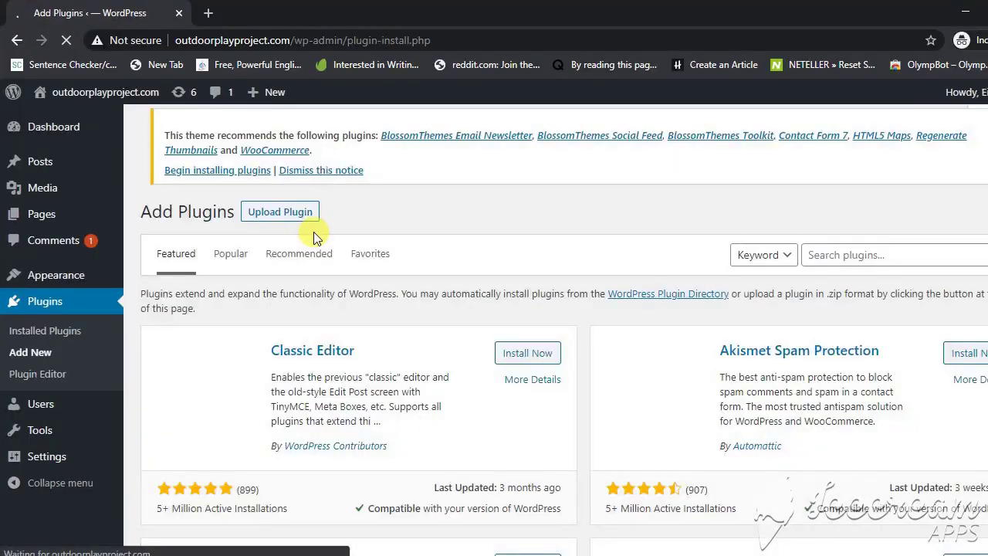
{"action": "left_click", "coordinate": [854, 253]}
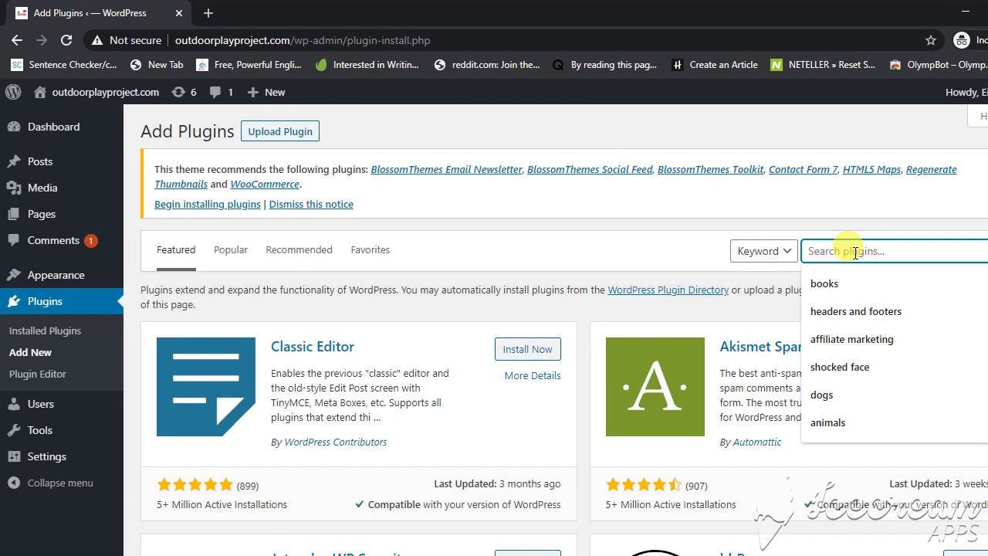
{"action": "type", "text": "yoast"}
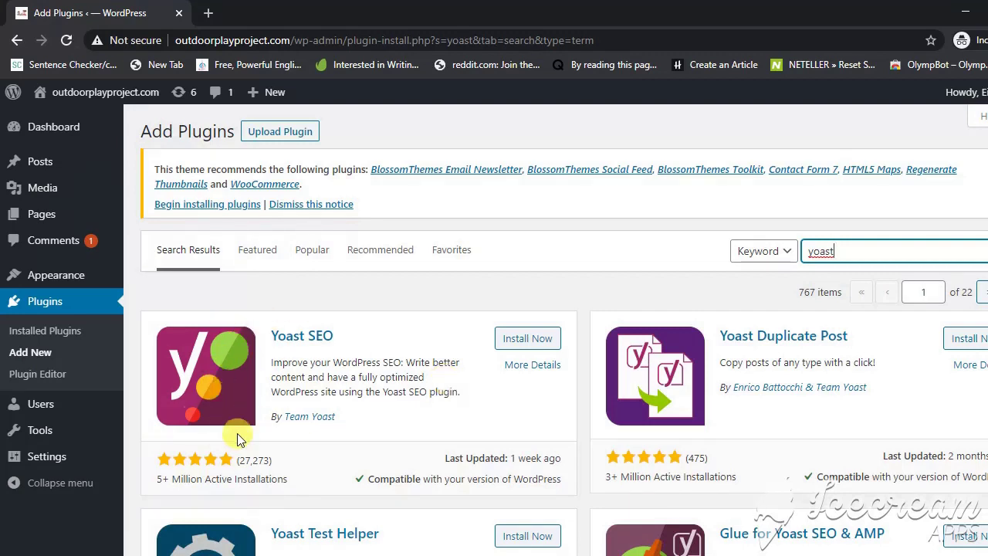
{"action": "left_click", "coordinate": [536, 340]}
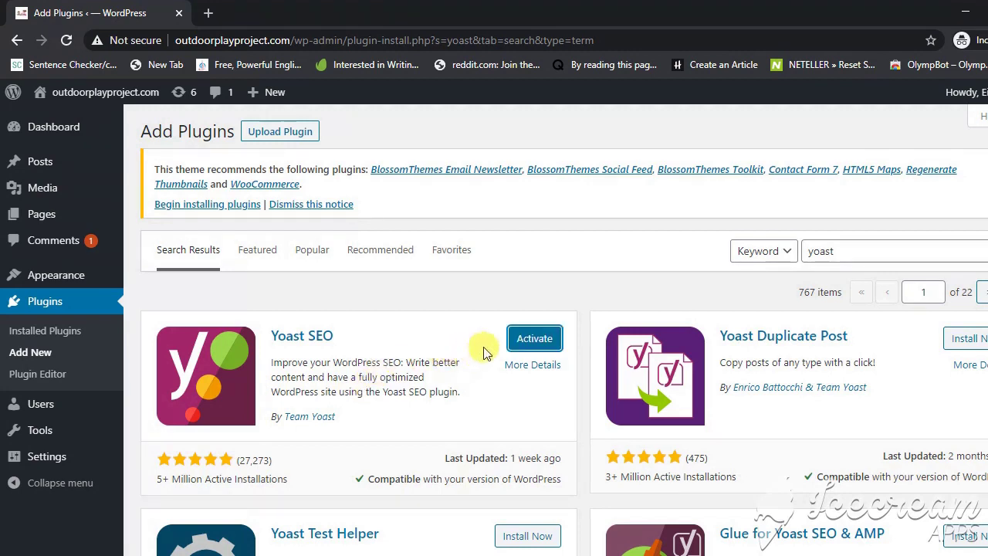
{"action": "left_click", "coordinate": [535, 338]}
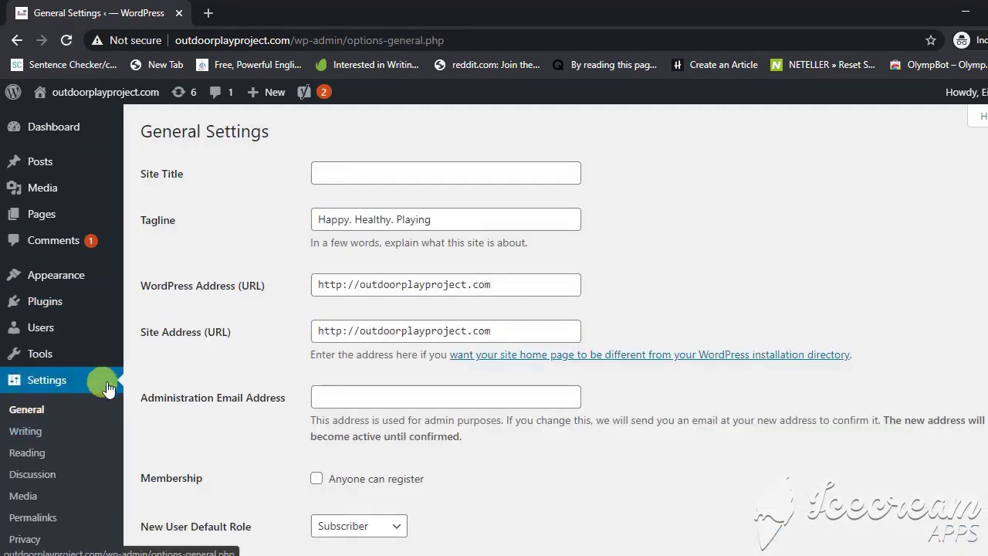
Examine the site's General settings, including site title, tagline and timezone, as well as the Writing, Reading and Discussion settings.
{"action": "left_click", "coordinate": [344, 172]}
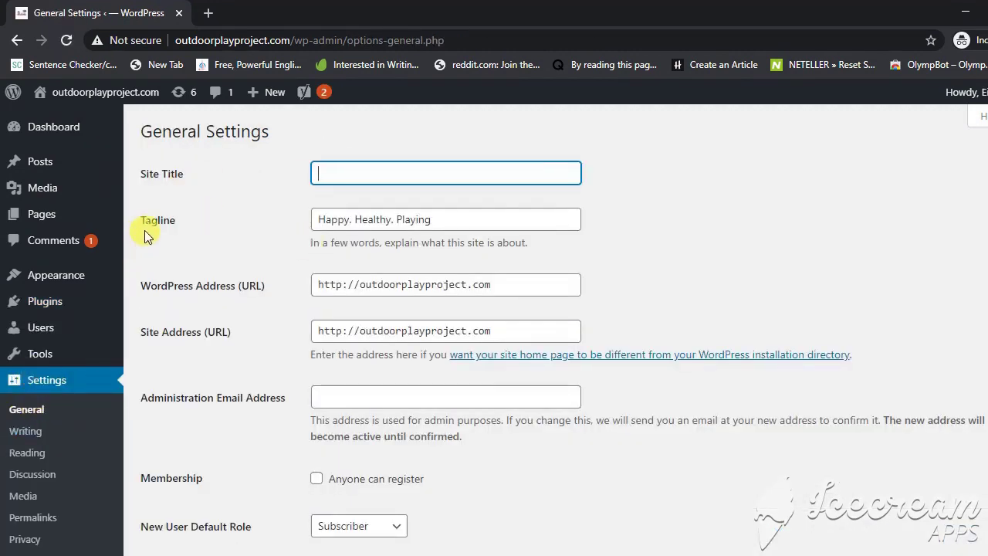
{"action": "left_click", "coordinate": [466, 217]}
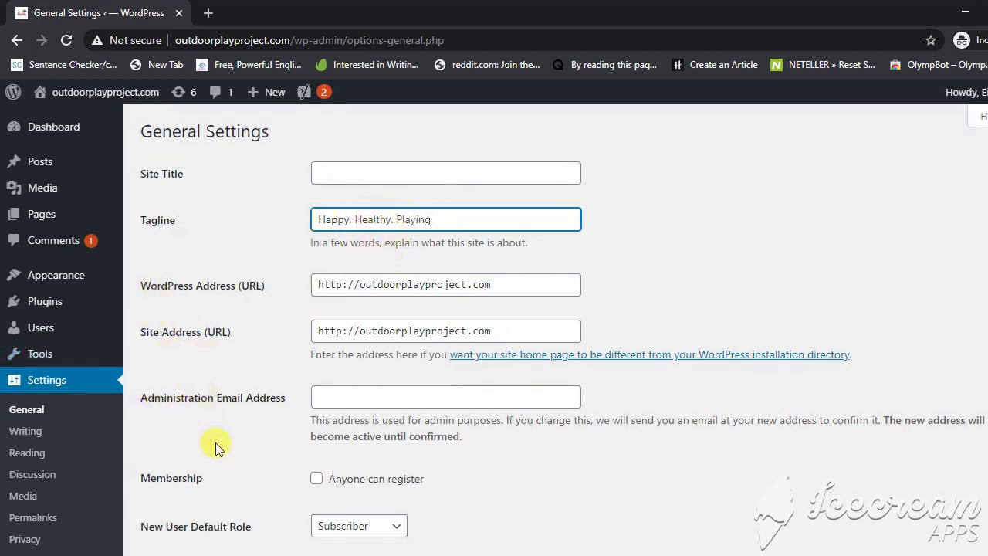
{"action": "scroll", "coordinate": [560, 489], "scroll_direction": "down", "scroll_amount": 3}
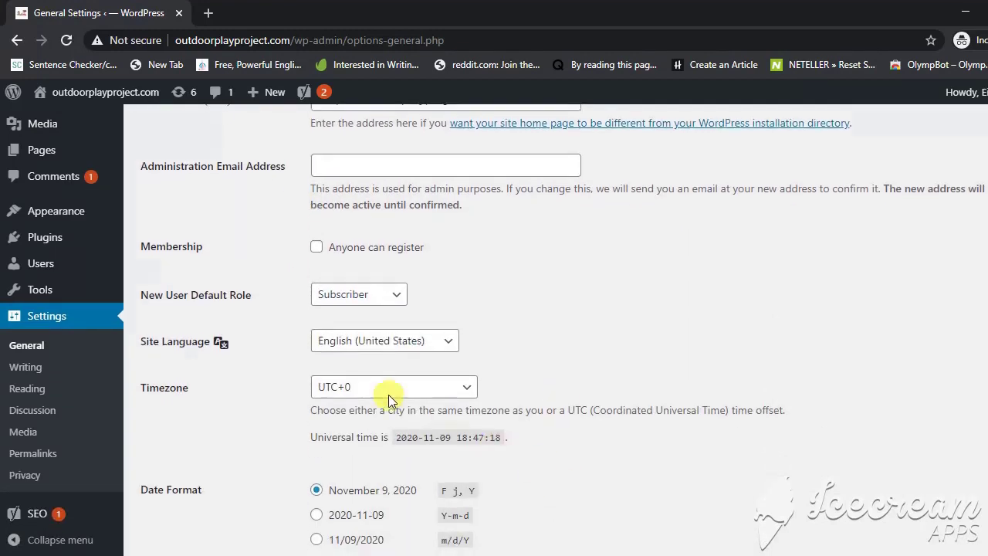
{"action": "scroll", "coordinate": [494, 429], "scroll_direction": "down", "scroll_amount": 2}
{"action": "left_click", "coordinate": [25, 283]}
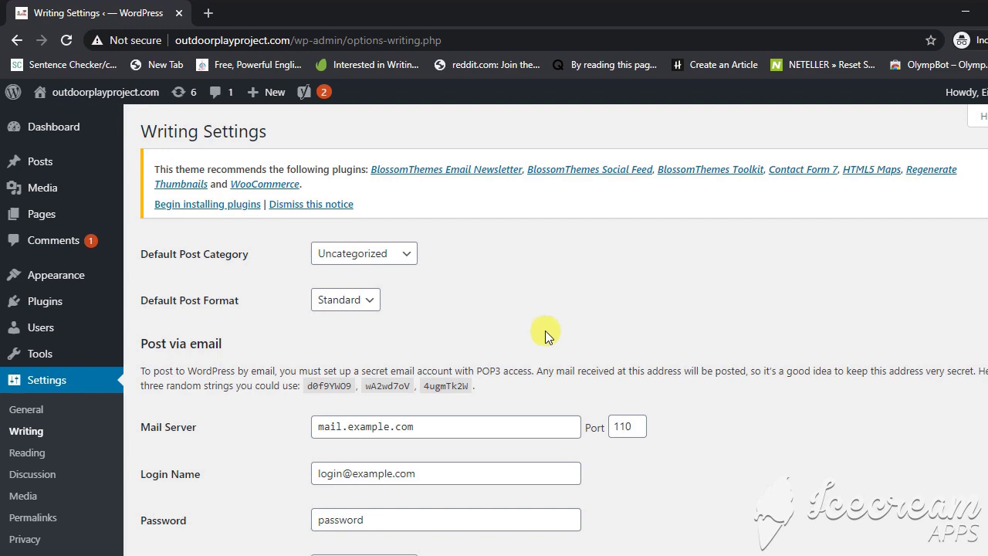
{"action": "scroll", "coordinate": [545, 330], "scroll_direction": "down", "scroll_amount": 1}
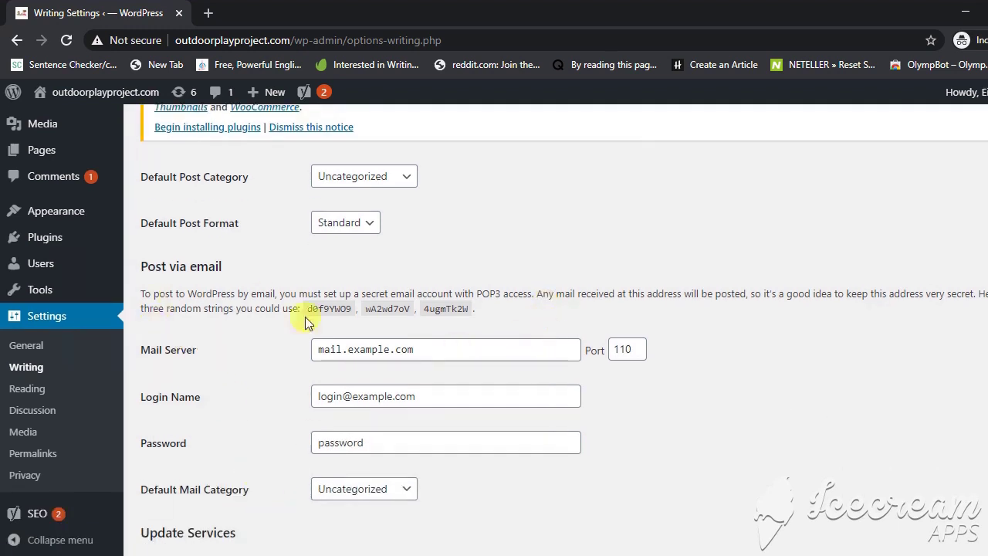
{"action": "scroll", "coordinate": [480, 435], "scroll_direction": "down", "scroll_amount": 3}
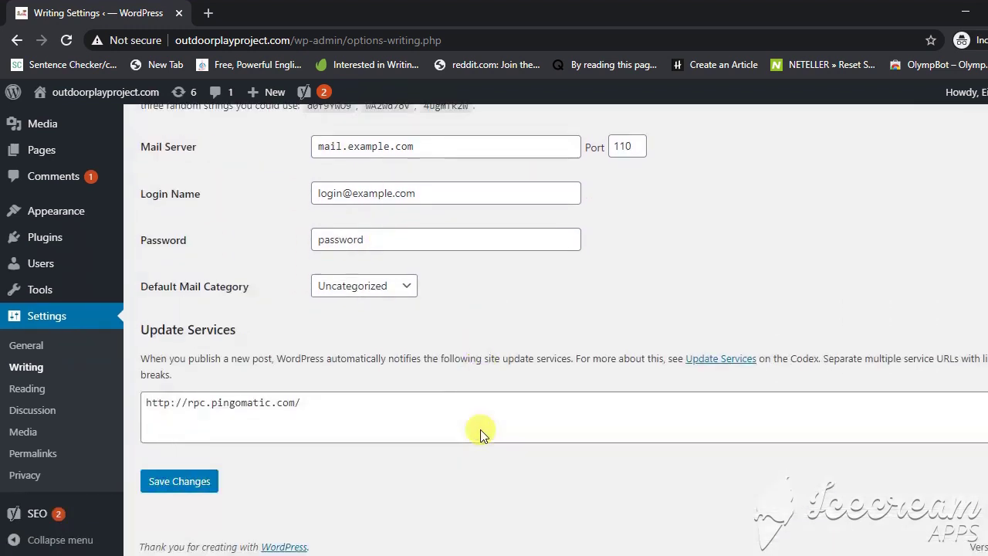
{"action": "left_click", "coordinate": [25, 388]}
{"action": "scroll", "coordinate": [437, 415], "scroll_direction": "down", "scroll_amount": 2}
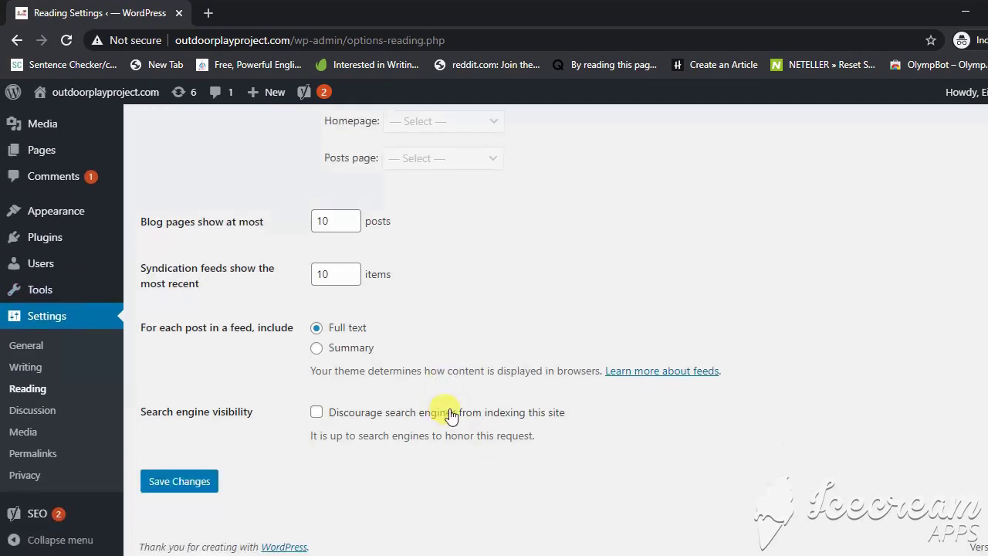
{"action": "left_click", "coordinate": [29, 410]}
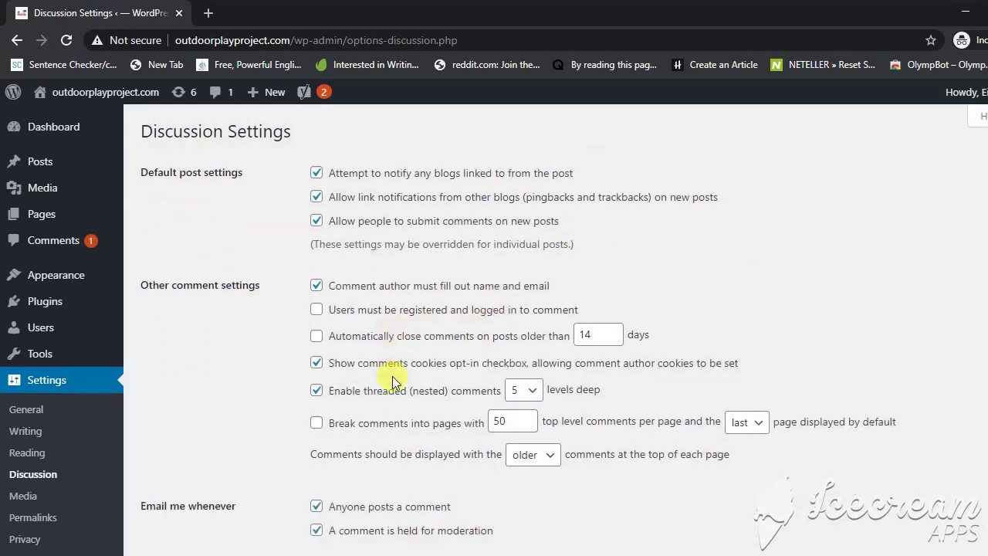
{"action": "scroll", "coordinate": [392, 381], "scroll_direction": "down", "scroll_amount": 3}
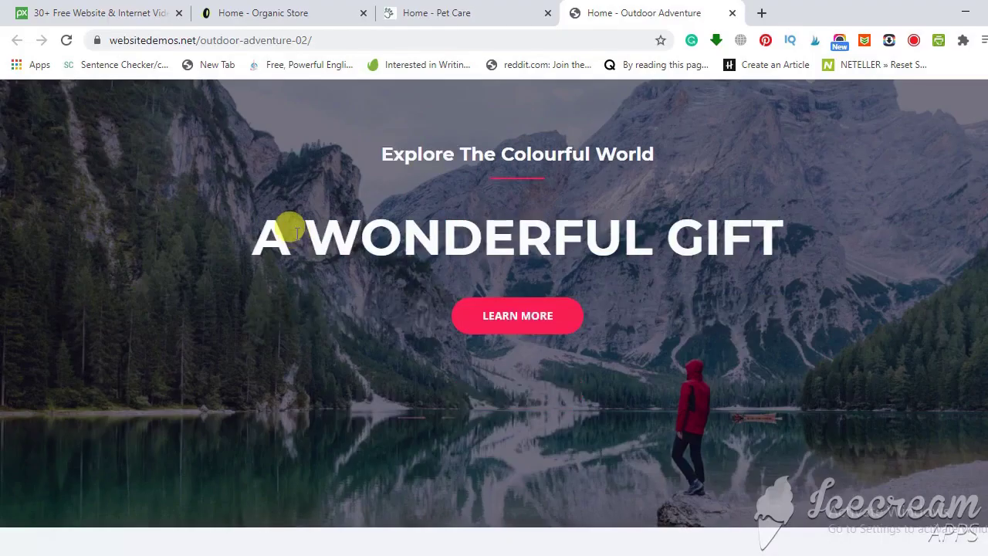
Examine the Outdoor Adventure demo home page from its hero section down to the footer.
{"action": "scroll", "coordinate": [296, 233], "scroll_direction": "down", "scroll_amount": 5}
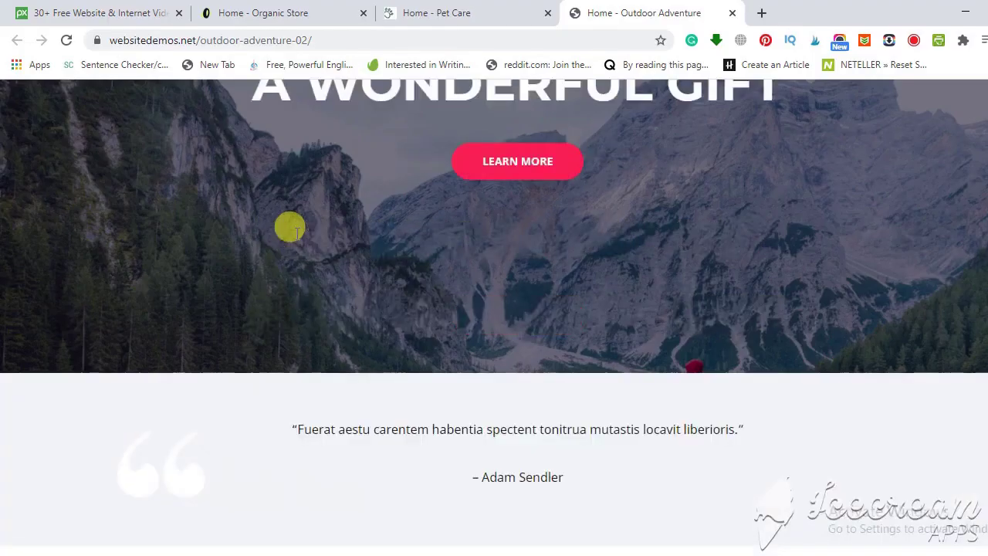
{"action": "scroll", "coordinate": [295, 233], "scroll_direction": "down", "scroll_amount": 4}
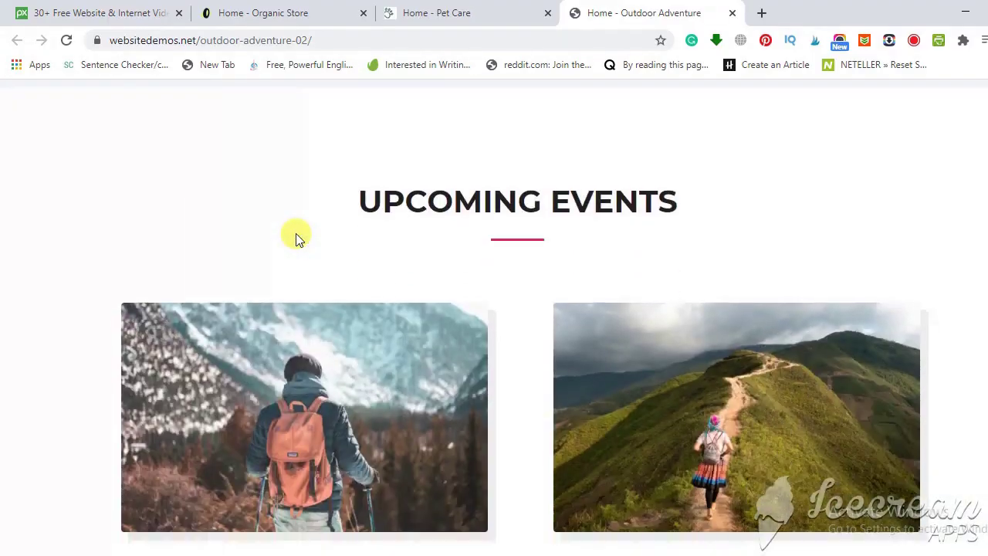
{"action": "scroll", "coordinate": [517, 418], "scroll_direction": "down", "scroll_amount": 8}
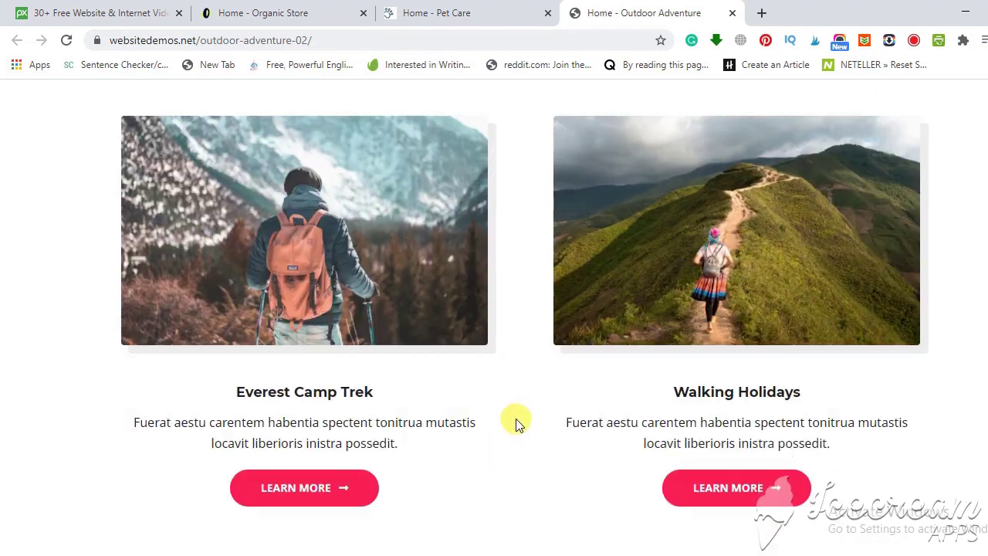
{"action": "scroll", "coordinate": [517, 419], "scroll_direction": "down", "scroll_amount": 10}
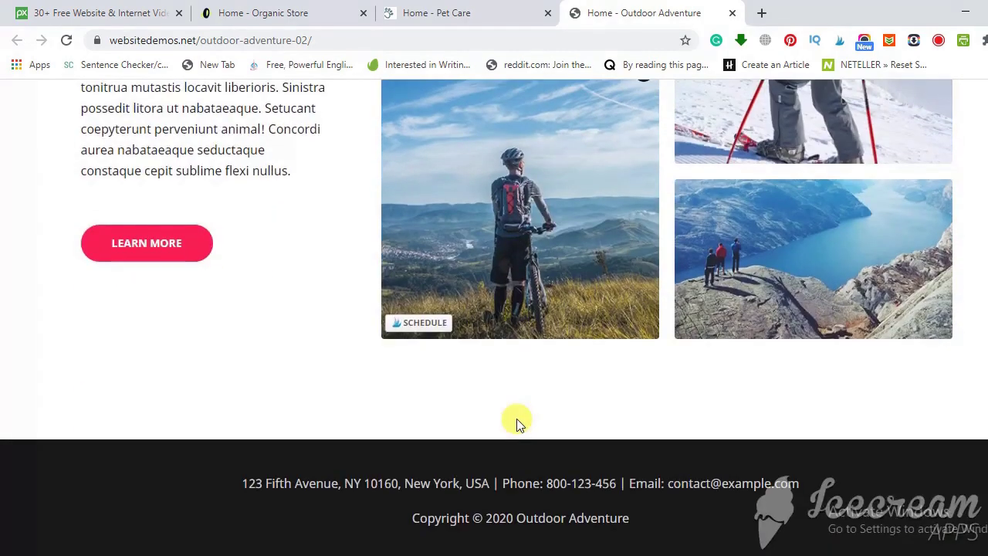
Examine the sections of the Pet Care demo home page, as well as the header and hero area of the Organic Store demo.
{"action": "left_click", "coordinate": [417, 12]}
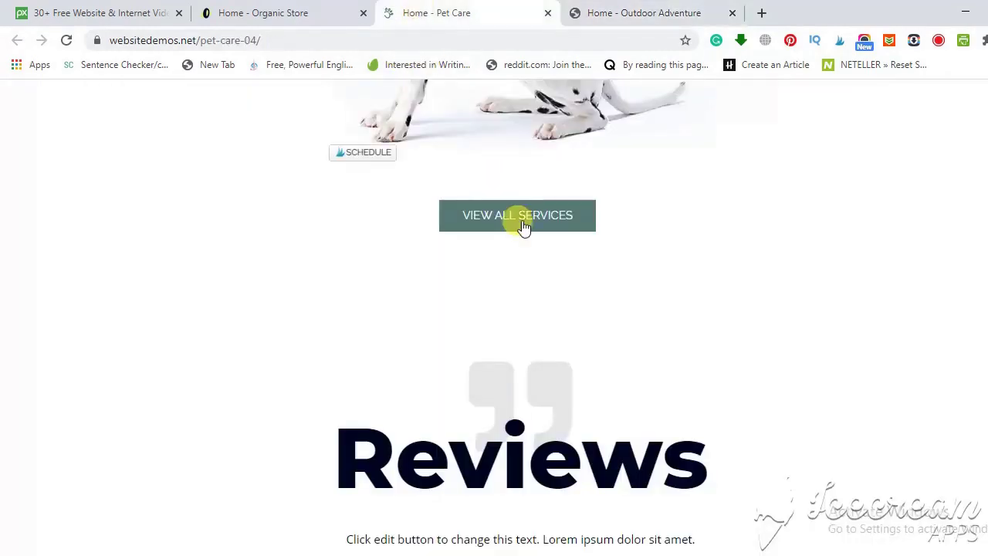
{"action": "scroll", "coordinate": [651, 298], "scroll_direction": "up", "scroll_amount": 10}
{"action": "scroll", "coordinate": [651, 298], "scroll_direction": "up", "scroll_amount": 10}
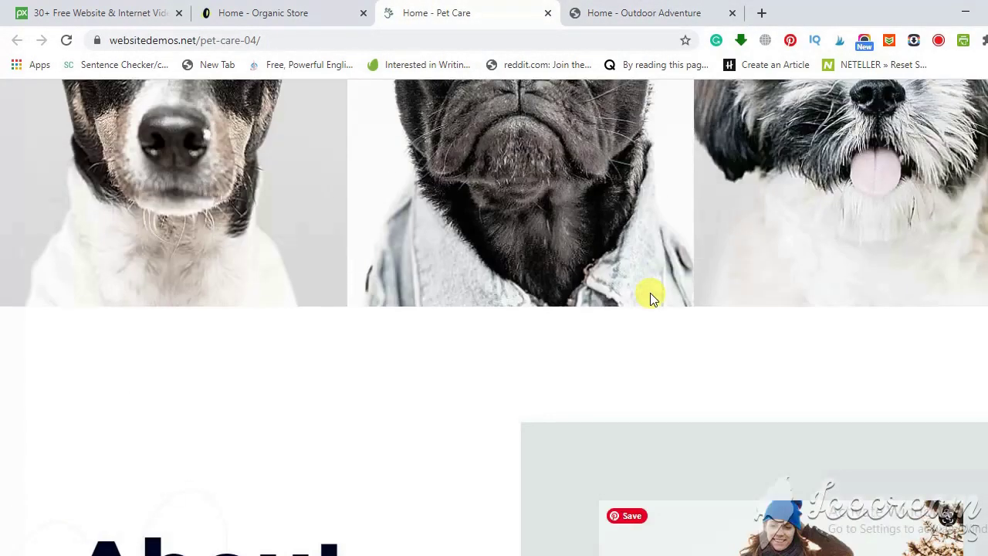
{"action": "scroll", "coordinate": [651, 298], "scroll_direction": "down", "scroll_amount": 10}
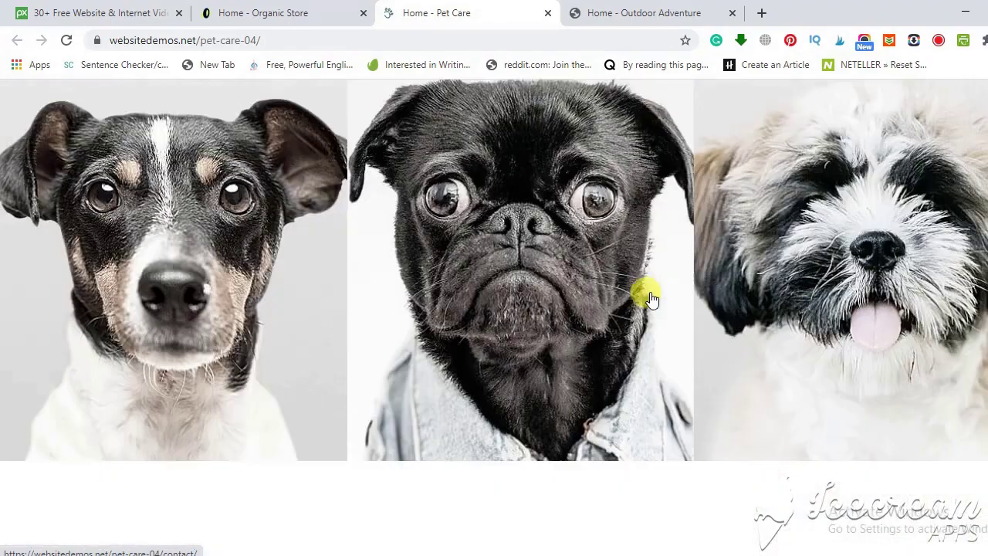
{"action": "scroll", "coordinate": [649, 291], "scroll_direction": "down", "scroll_amount": 10}
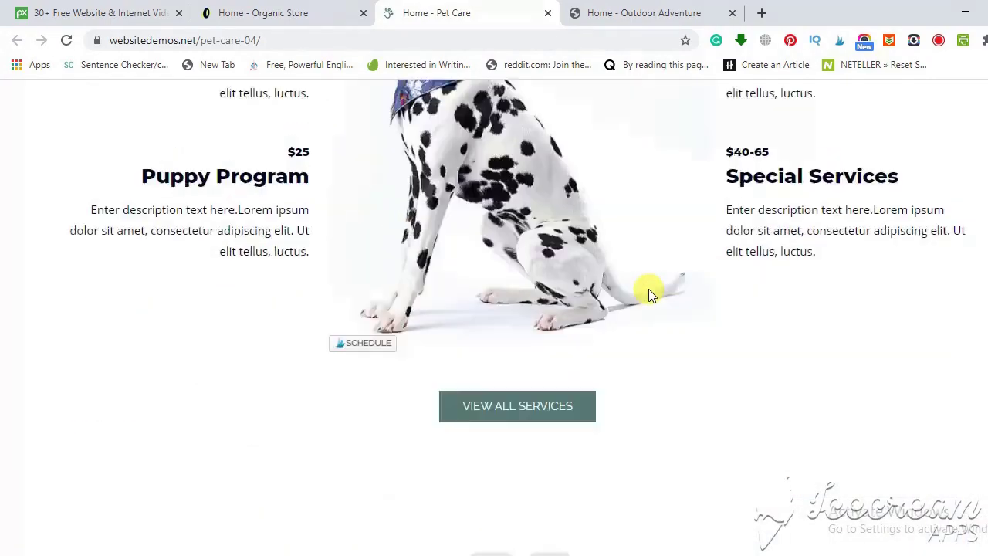
{"action": "scroll", "coordinate": [649, 289], "scroll_direction": "down", "scroll_amount": 8}
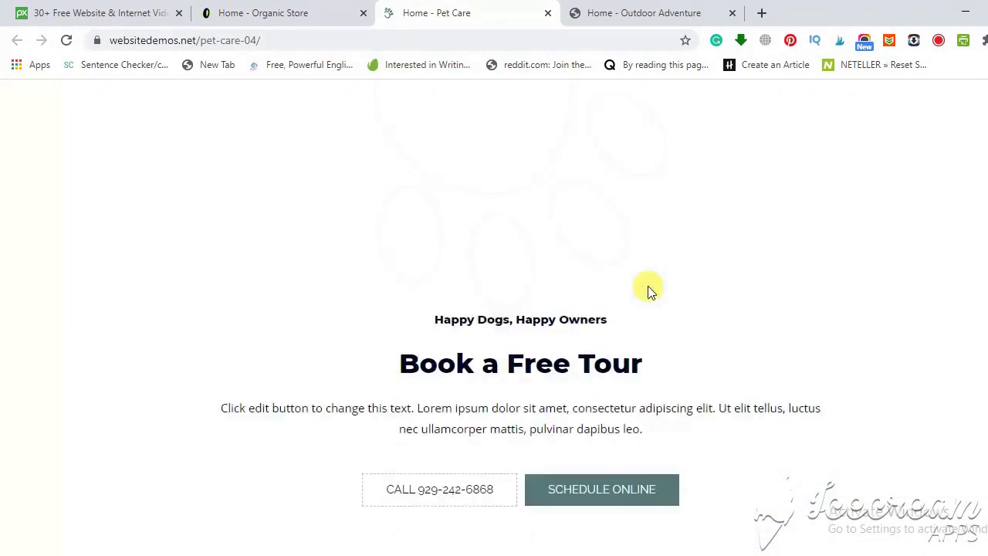
{"action": "scroll", "coordinate": [647, 289], "scroll_direction": "down", "scroll_amount": 5}
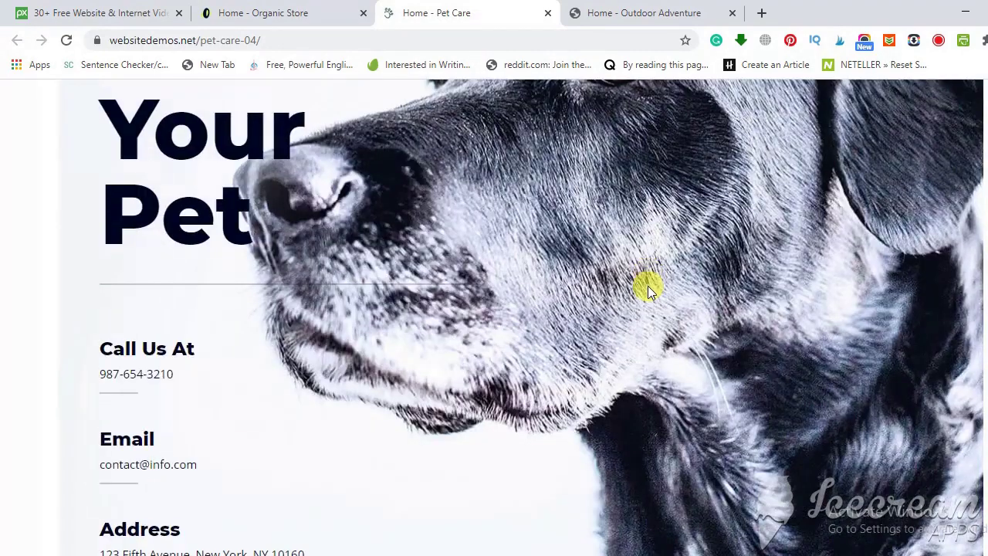
{"action": "left_click", "coordinate": [235, 11]}
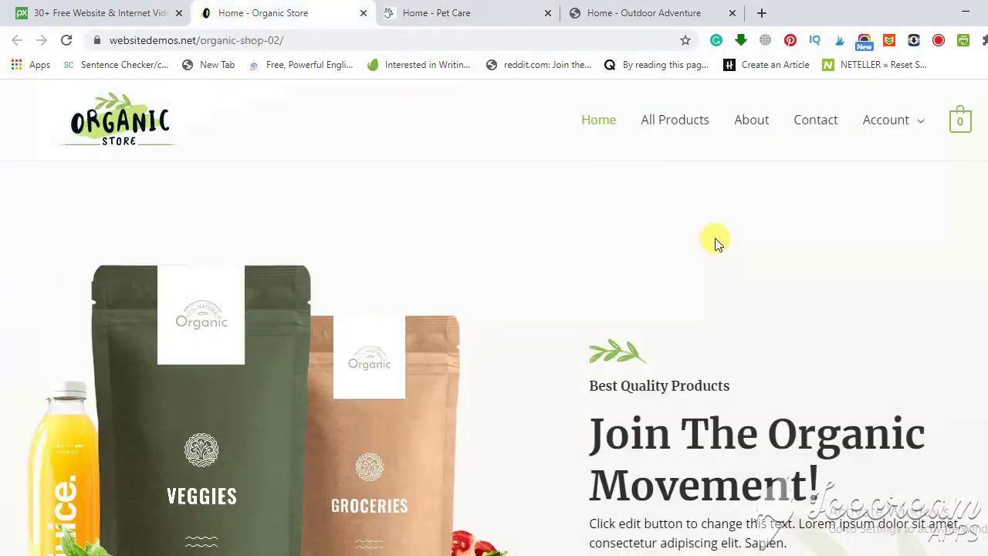
{"action": "scroll", "coordinate": [699, 229], "scroll_direction": "down", "scroll_amount": 1}
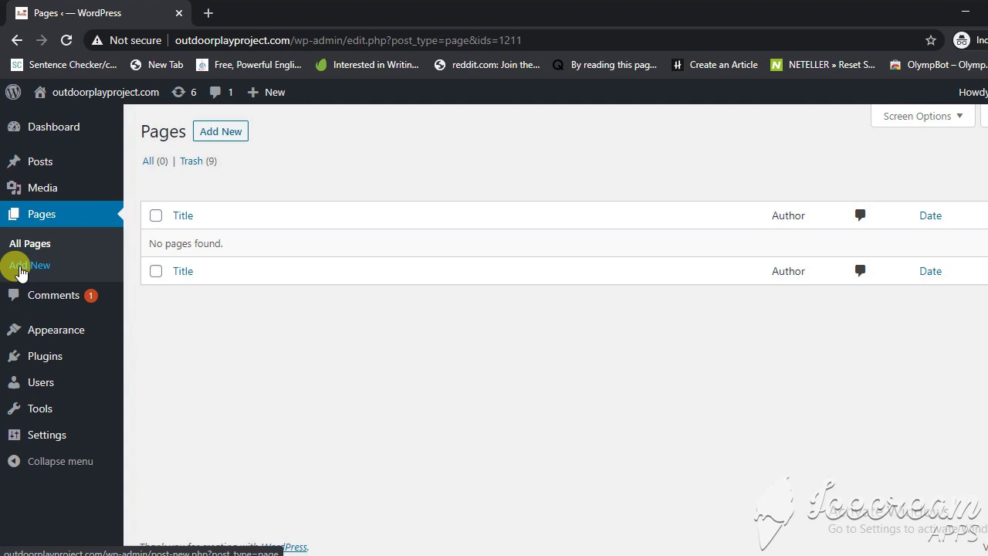
Add a new page titled Home to the outdoorplayproject.com site and publish it.
{"action": "left_click", "coordinate": [227, 135]}
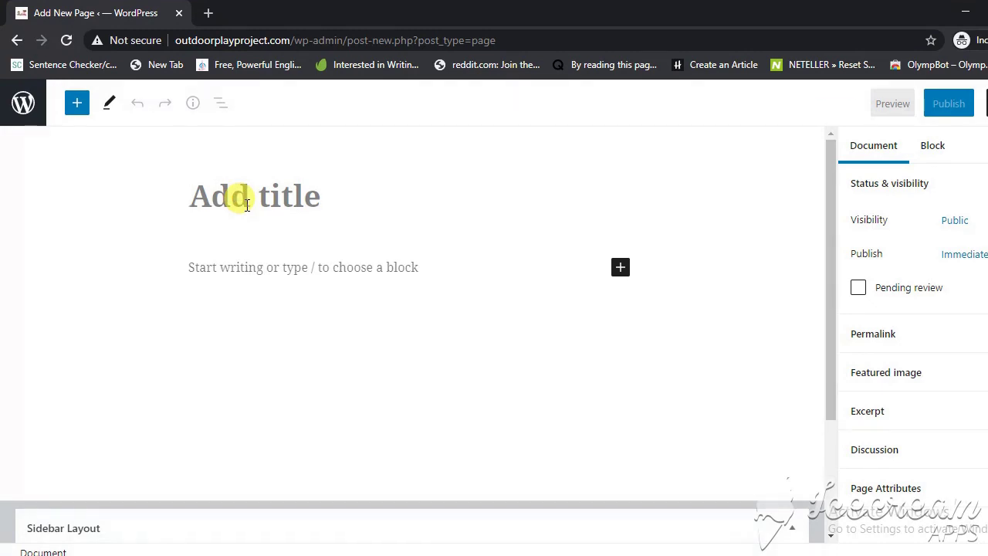
{"action": "type", "text": "Home"}
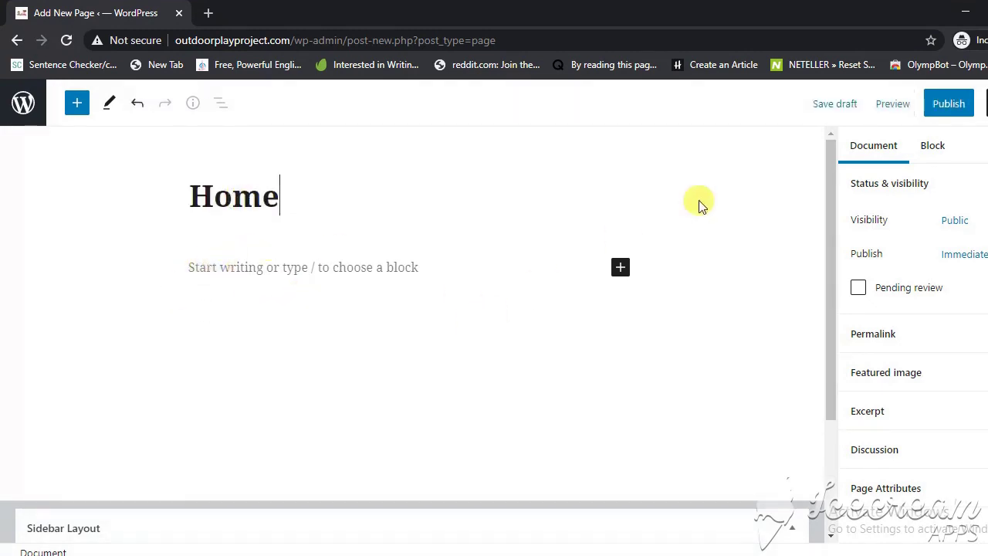
{"action": "left_click", "coordinate": [943, 103]}
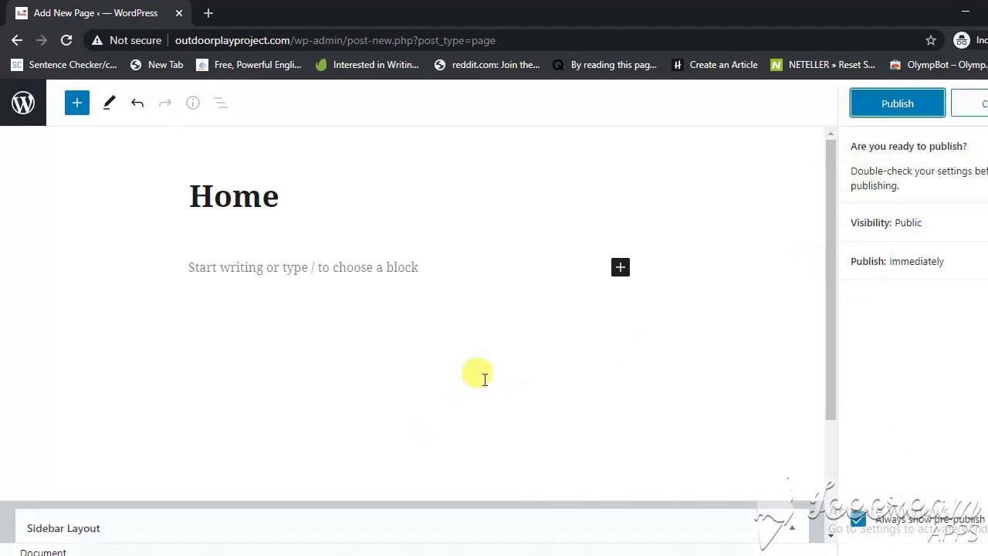
{"action": "left_click", "coordinate": [899, 116]}
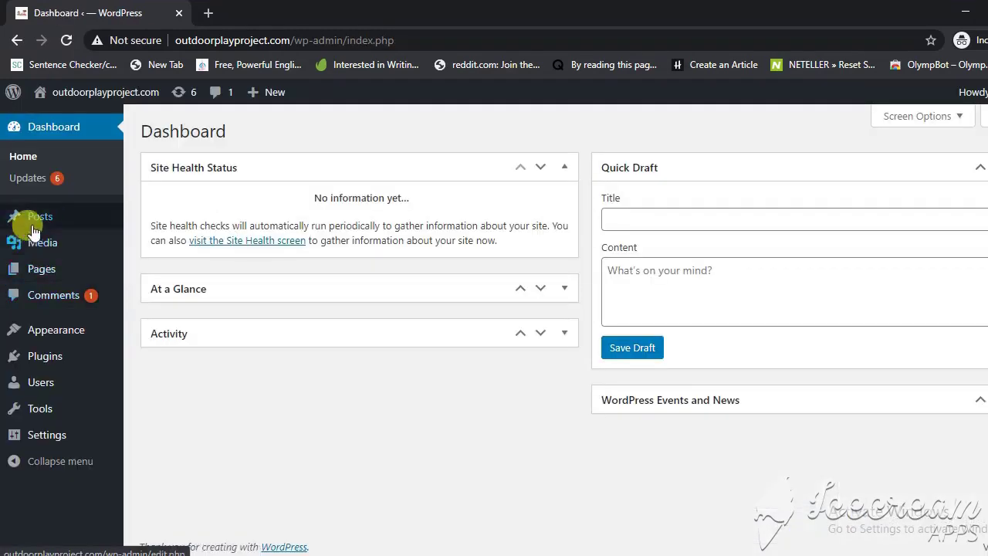
Show the available options for Posts in the WordPress dashboard.
{"action": "mouse_move", "coordinate": [44, 225]}
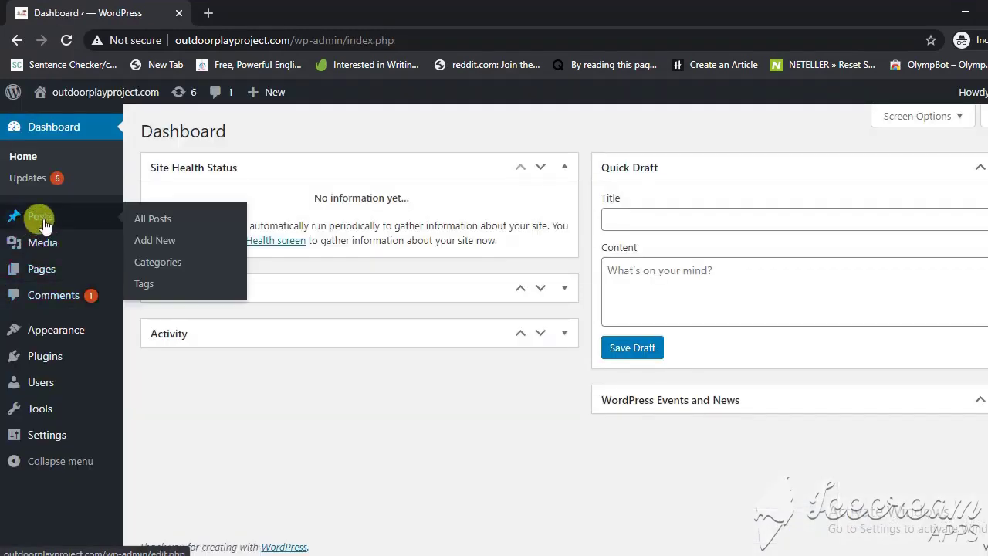